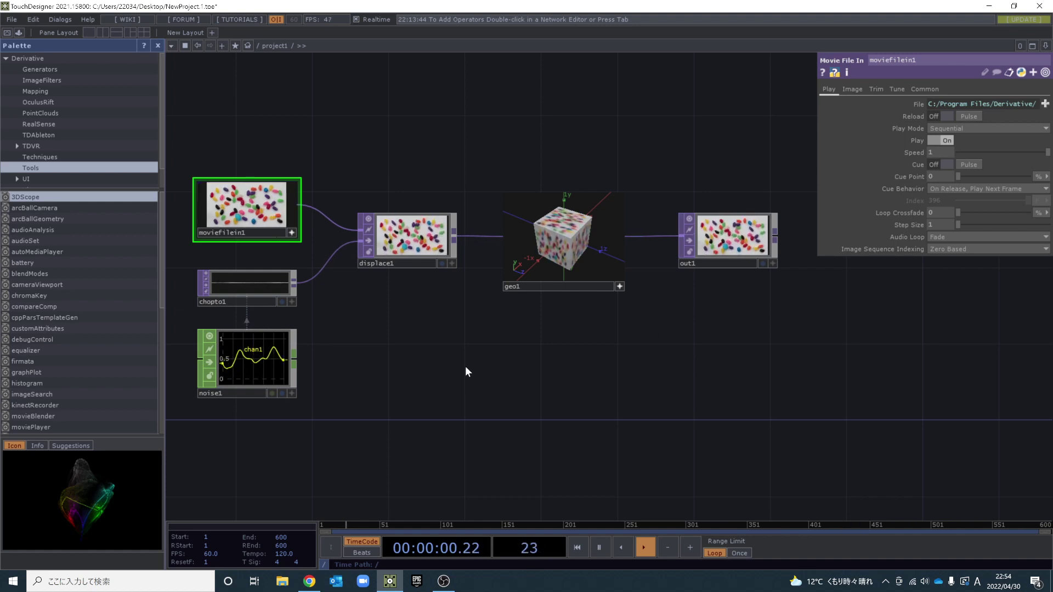
Select all six operators of the old network and delete them.
key("ctrl+a")
key("Delete")
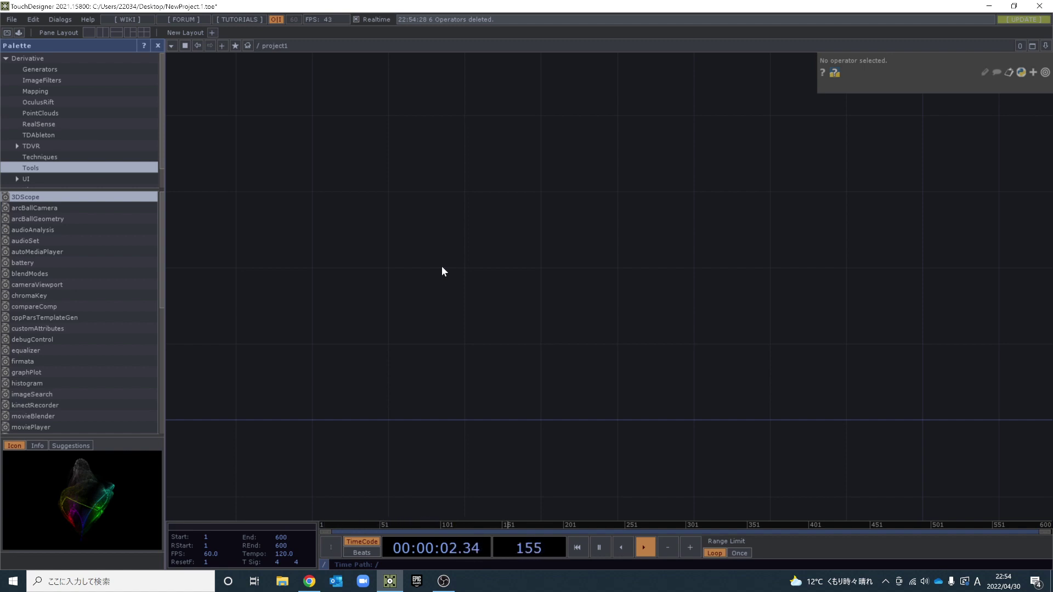
Add a Camera COMP to the empty network.
double_click(426, 237)
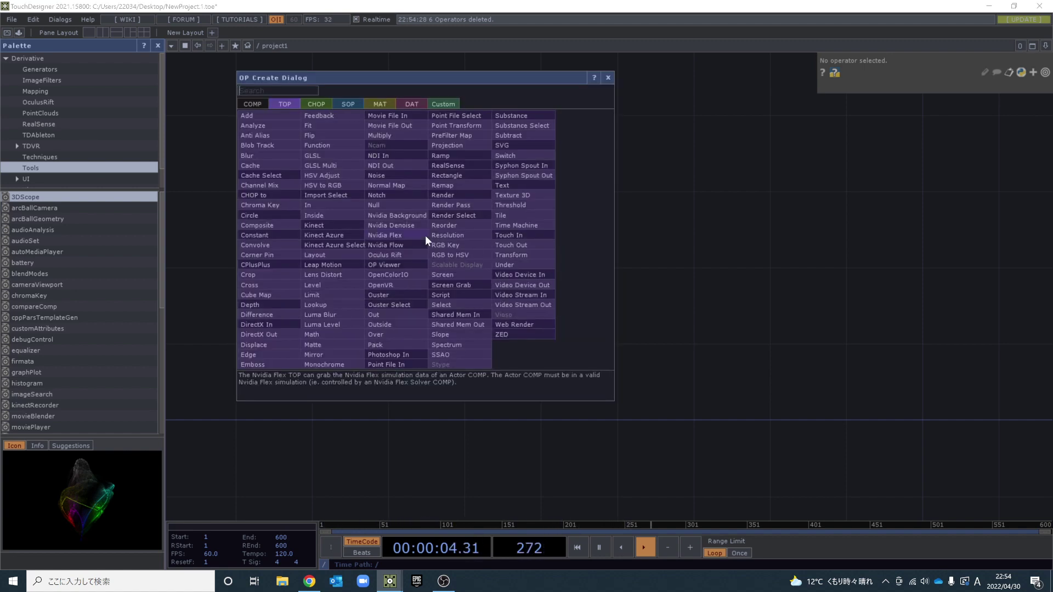
left_click(252, 103)
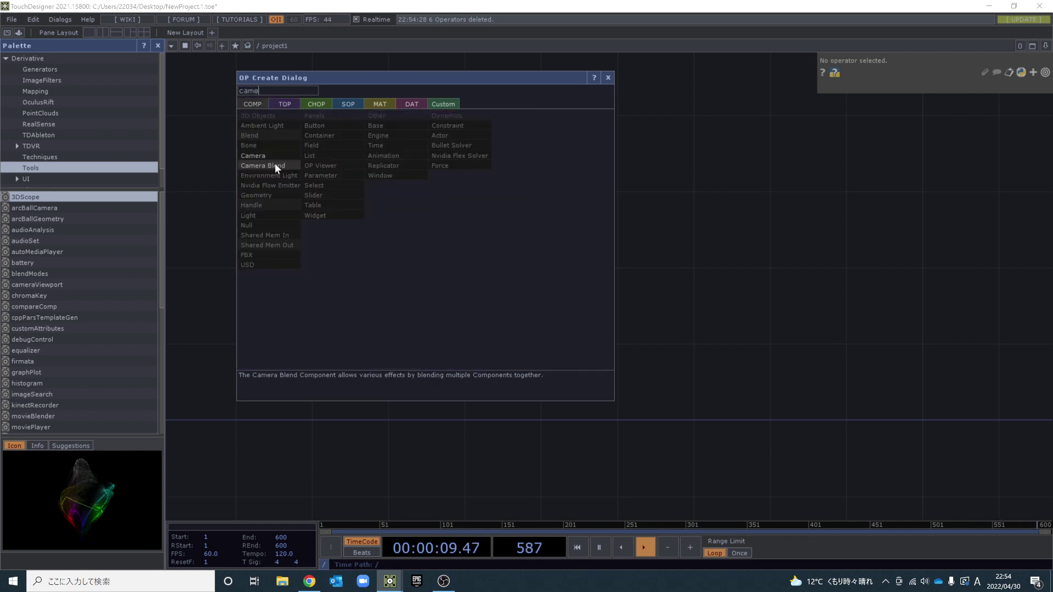
left_click(274, 163)
left_click(424, 214)
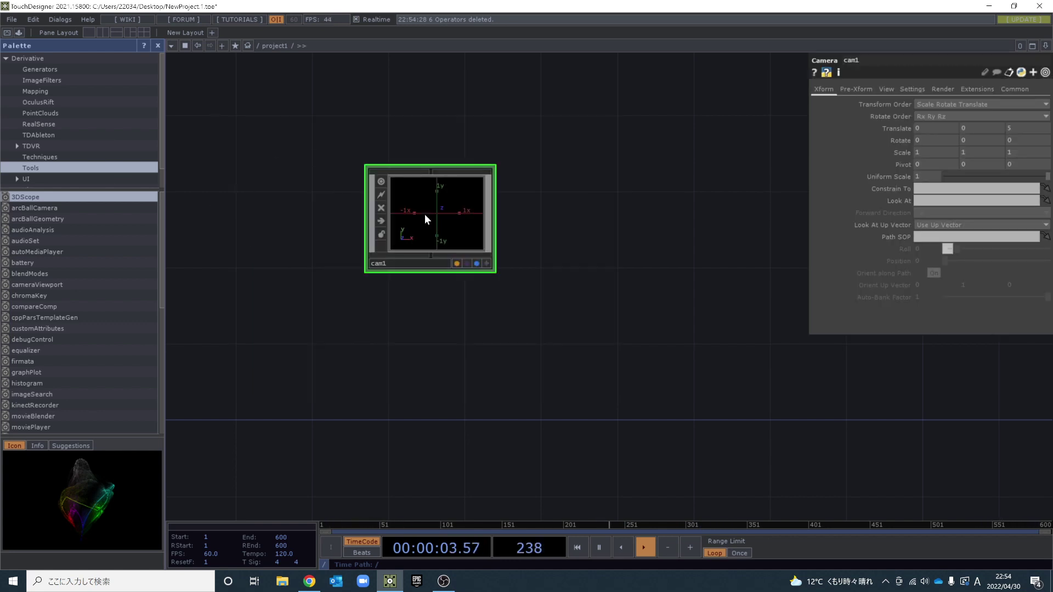
Add a Light COMP beside the camera.
double_click(578, 226)
type("light")
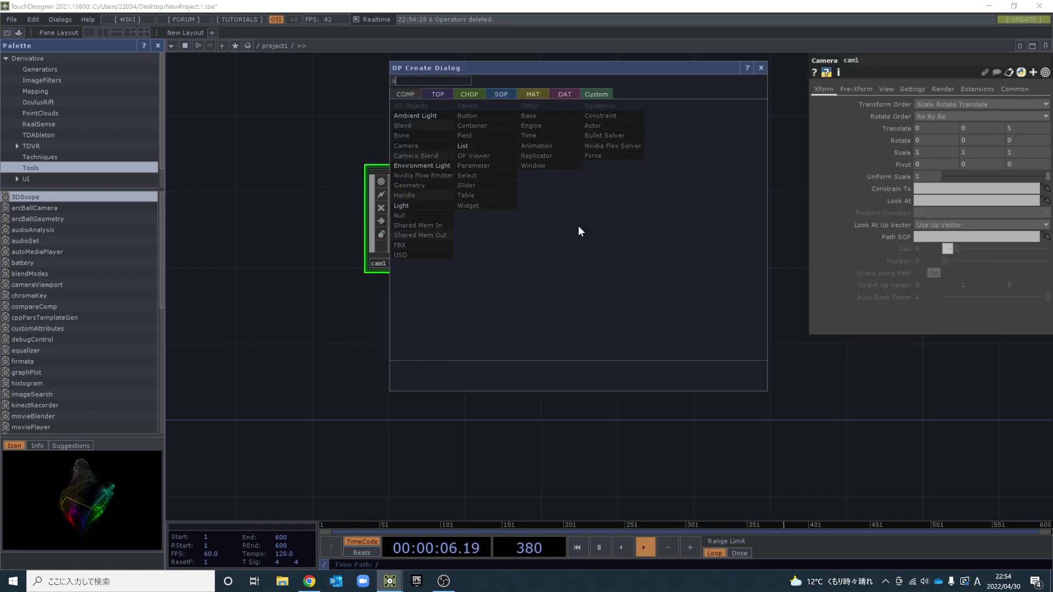
left_click(437, 207)
left_click(644, 215)
Rename the camera to projector_eyes and begin renaming the light to 'projector_'.
left_click(397, 267)
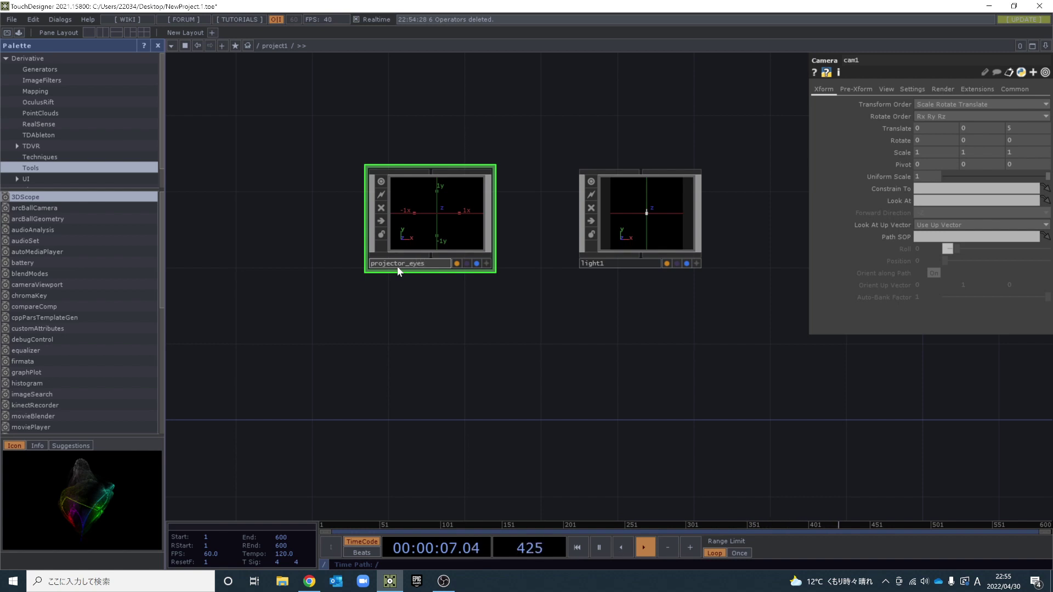
key("Return")
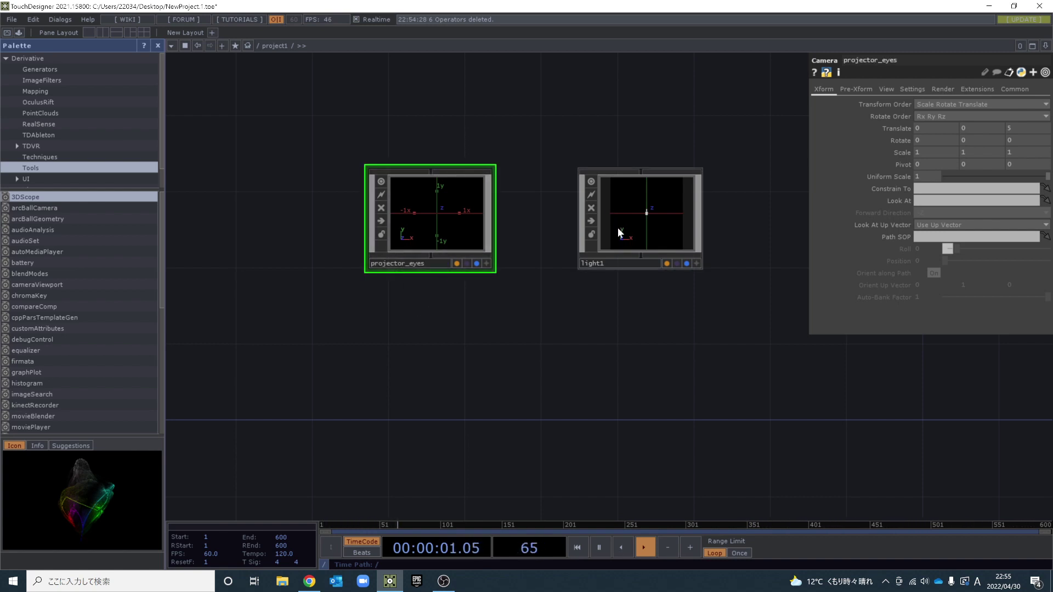
left_click(623, 260)
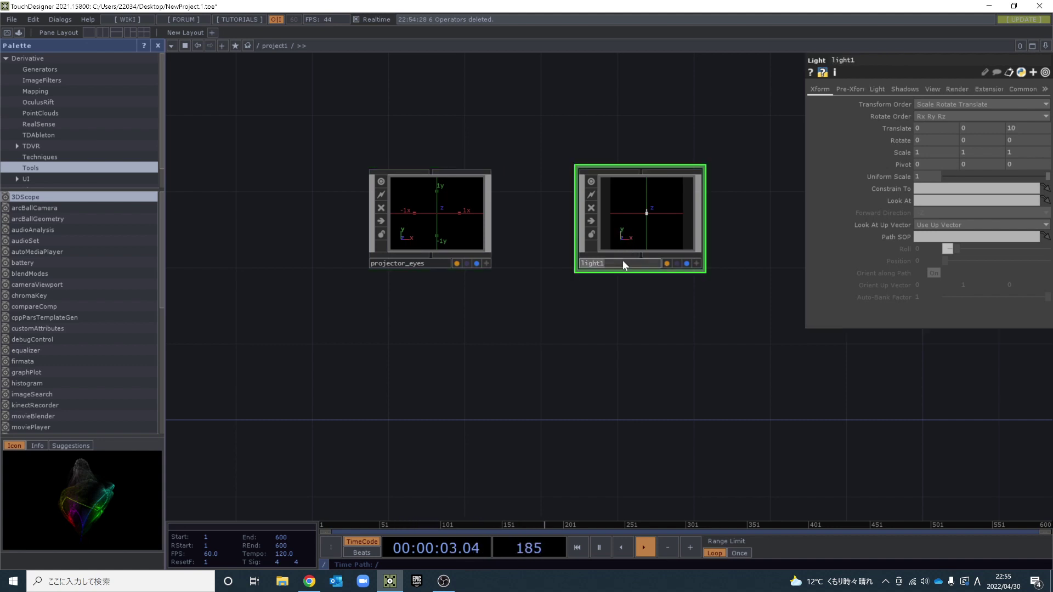
type("projector_")
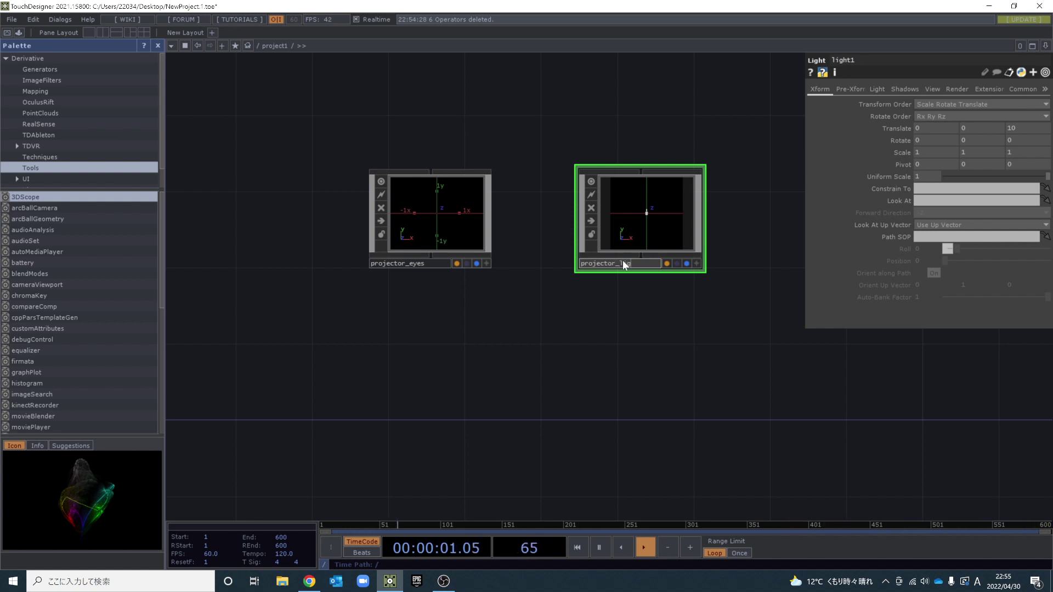
Name the light projector_light and make its Translate reference projector_eyes' Translate.
key("Return")
left_click(431, 220)
right_click(894, 125)
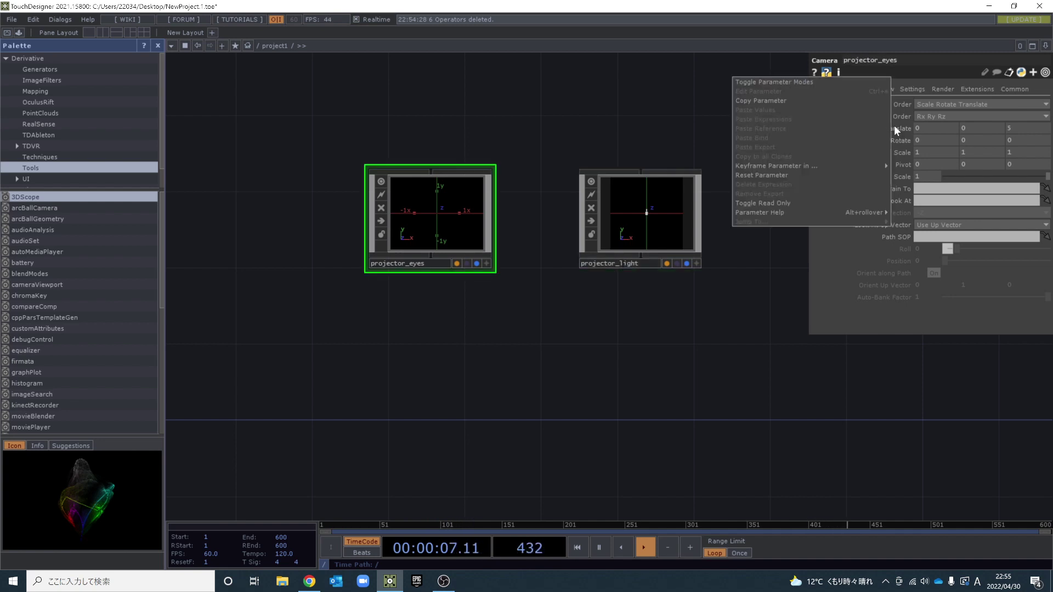
left_click(837, 98)
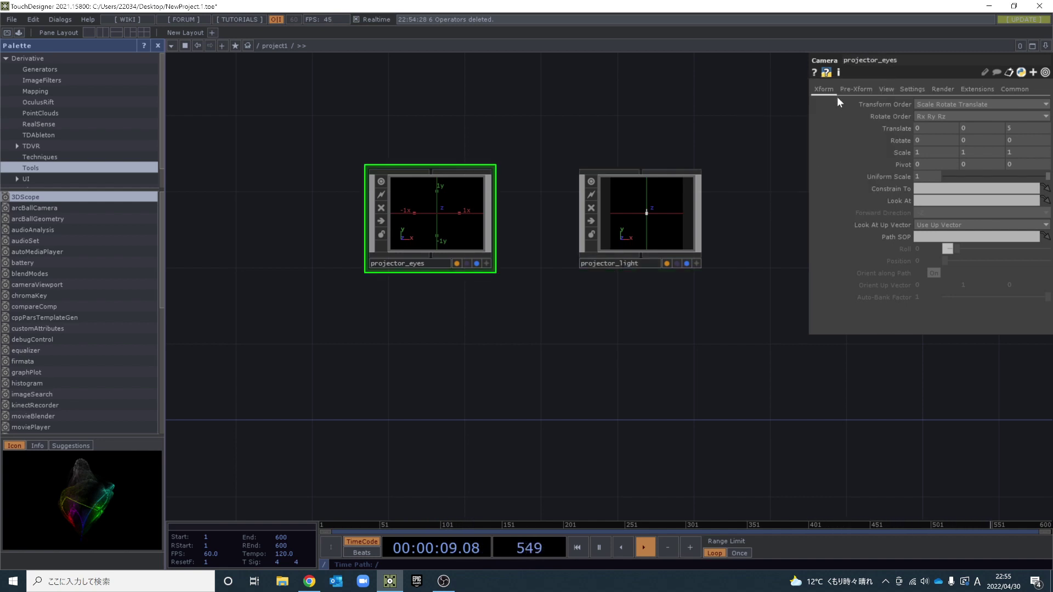
left_click(622, 217)
right_click(894, 127)
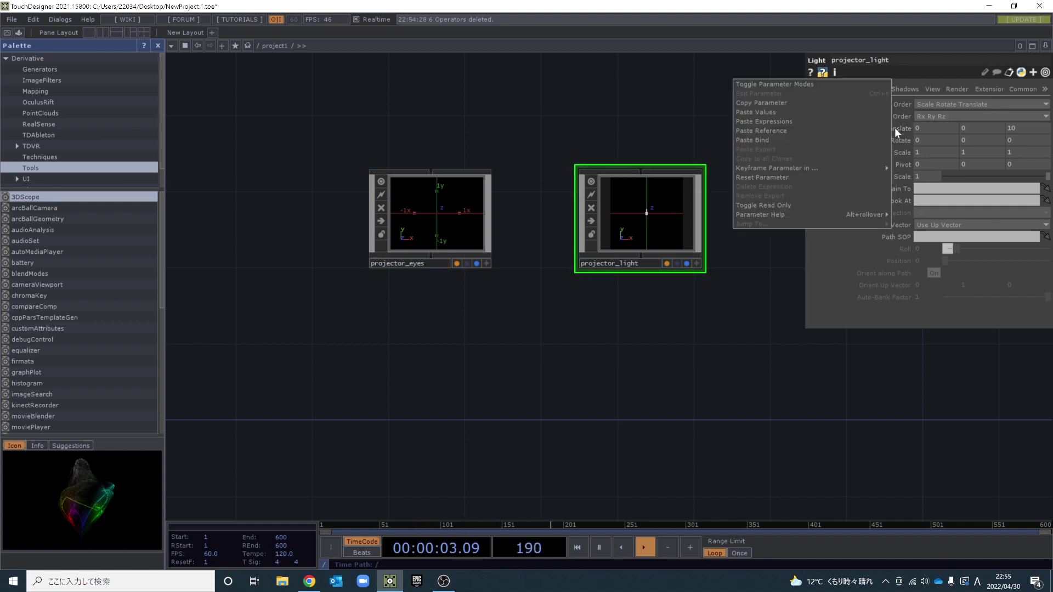
left_click(799, 131)
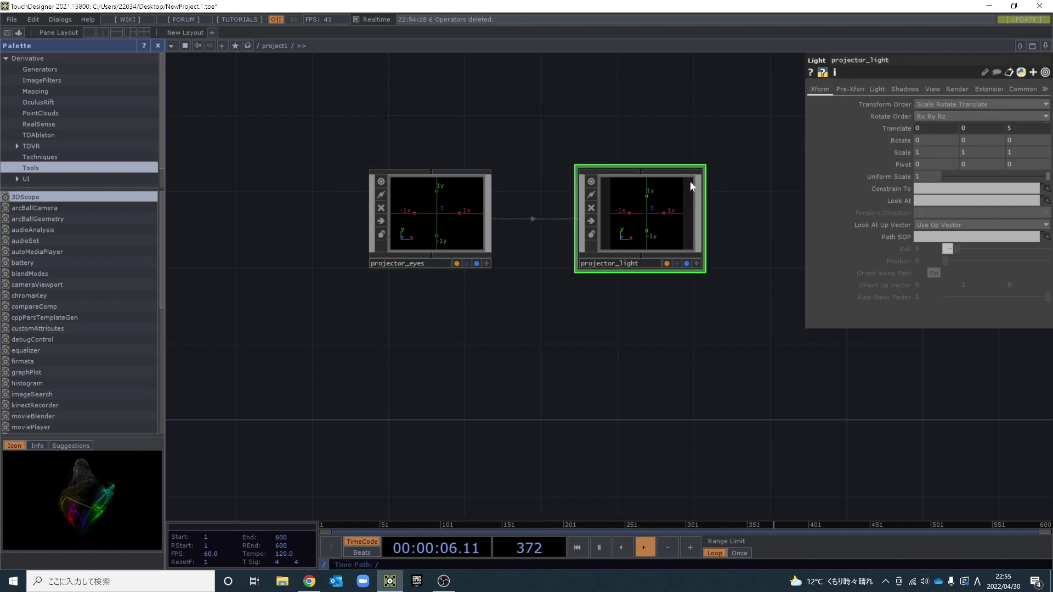
Copy projector_eyes' Rotate and paste it into projector_light's Rotate.
left_click(442, 230)
right_click(903, 140)
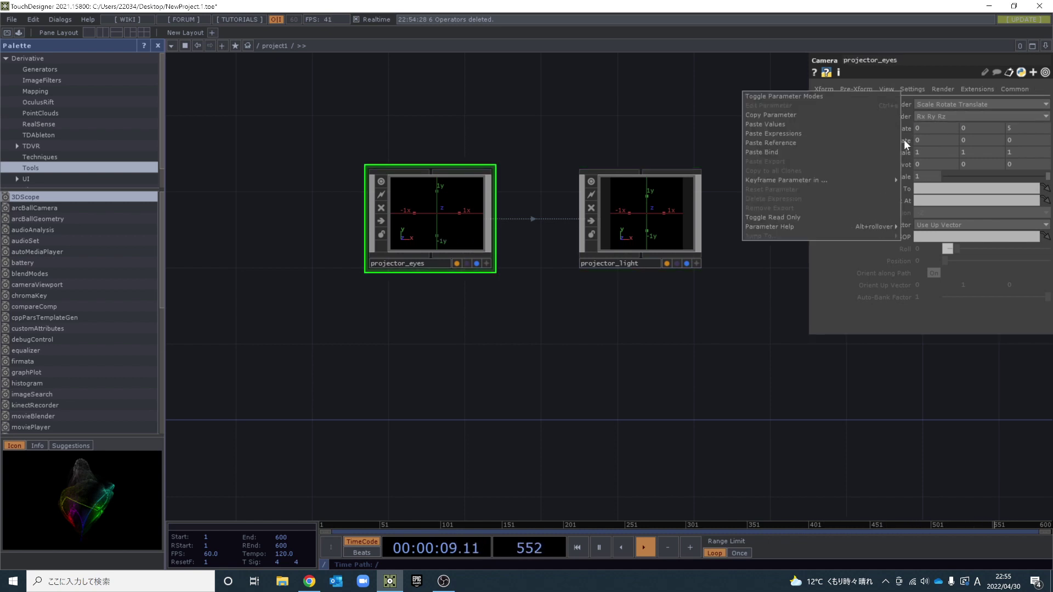
left_click(779, 114)
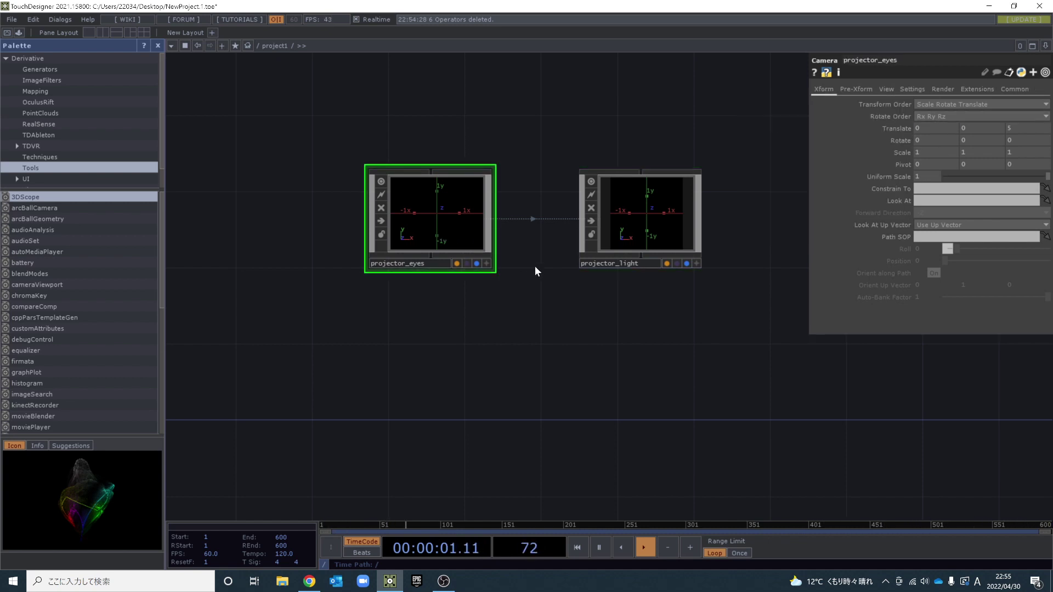
left_click(647, 219)
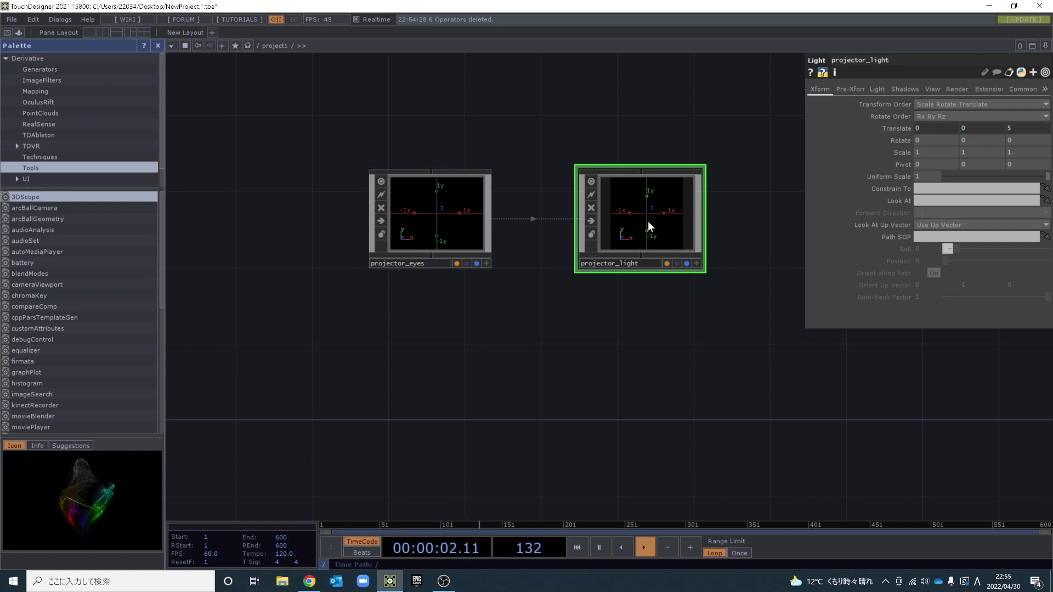
right_click(899, 140)
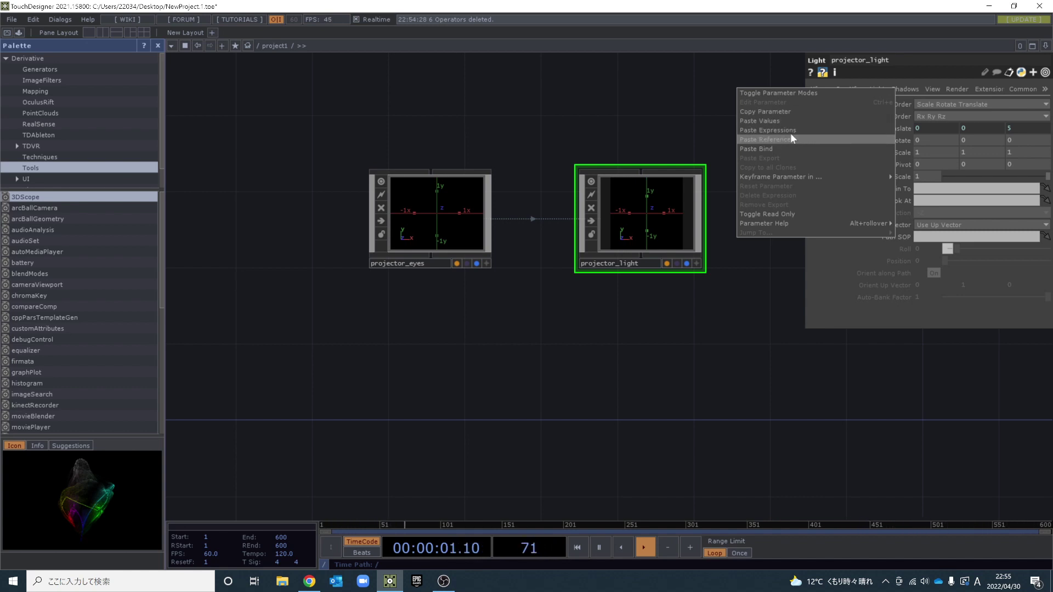
left_click(780, 151)
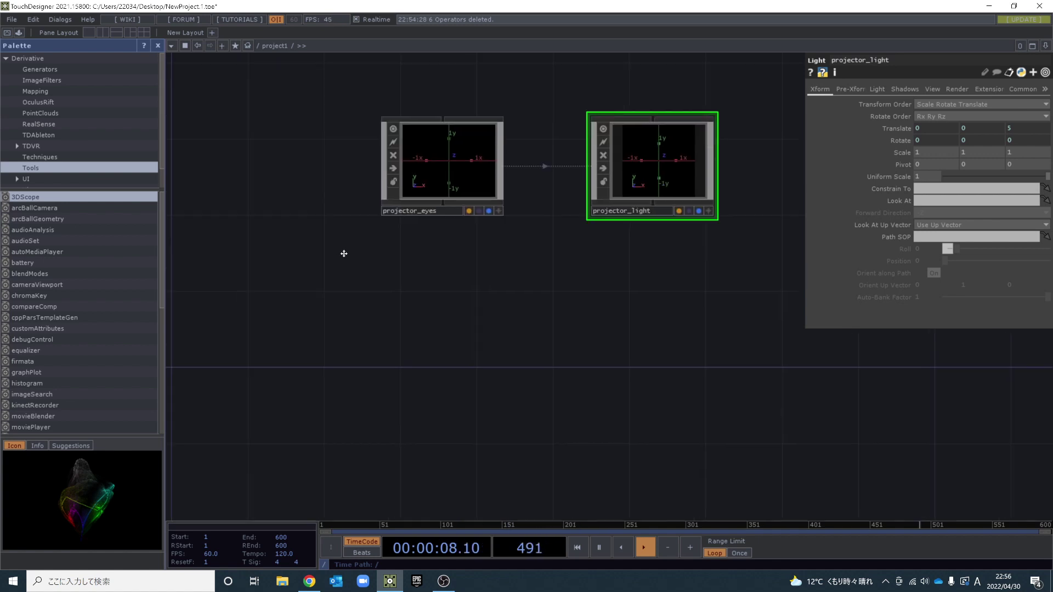
Add a Rectangle SOP, rectangle1, on the left of the network.
scroll(284, 285, "down", 3)
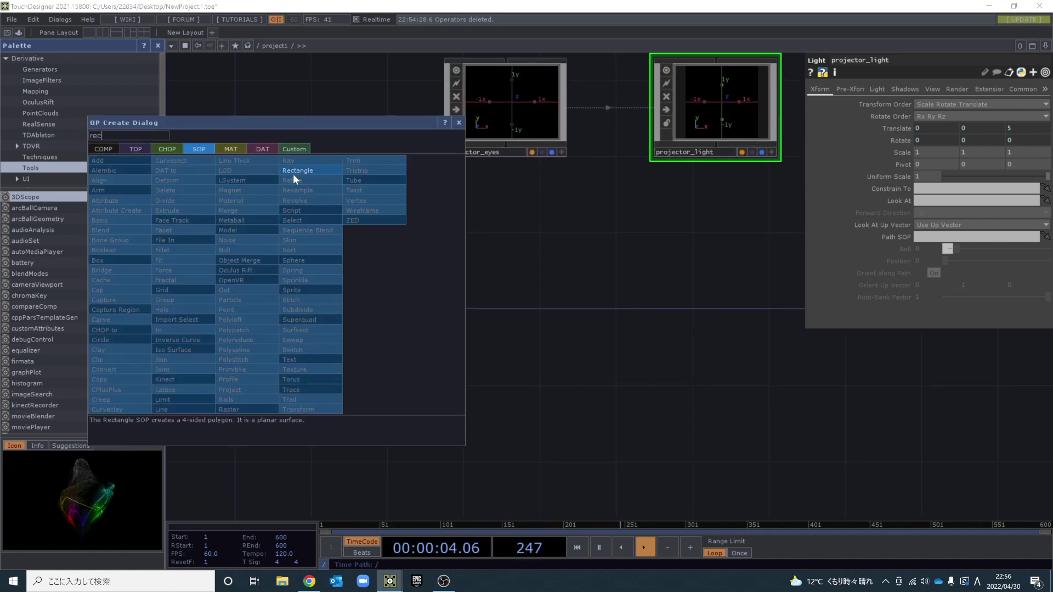
left_click(293, 173)
left_click(284, 307)
middle_click_drag(301, 296, 377, 257)
left_click_drag(377, 258, 288, 263)
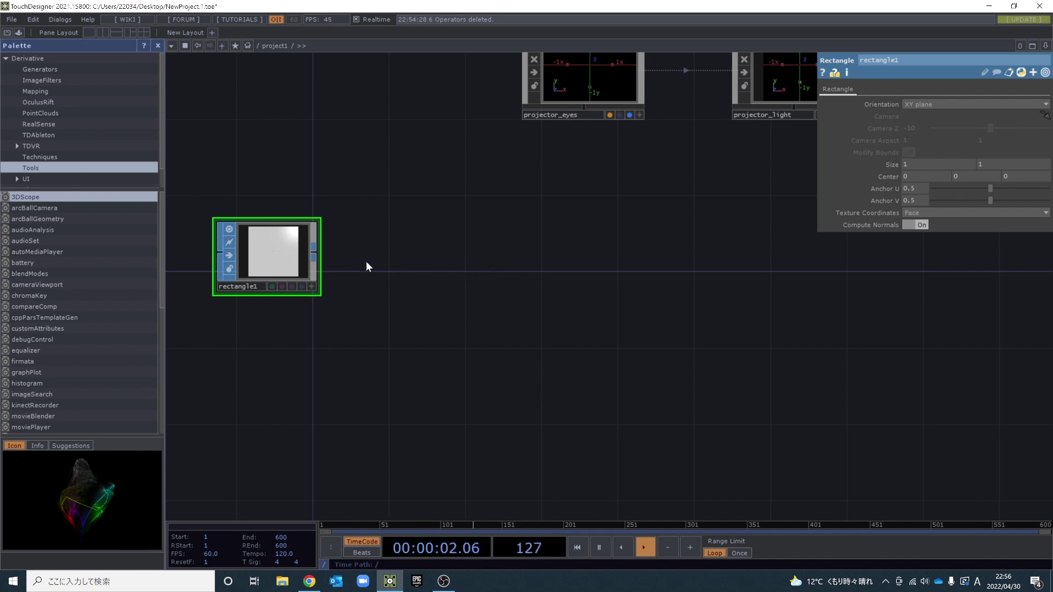
Add a Geometry COMP, geo1, wired from rectangle1.
key("Tab")
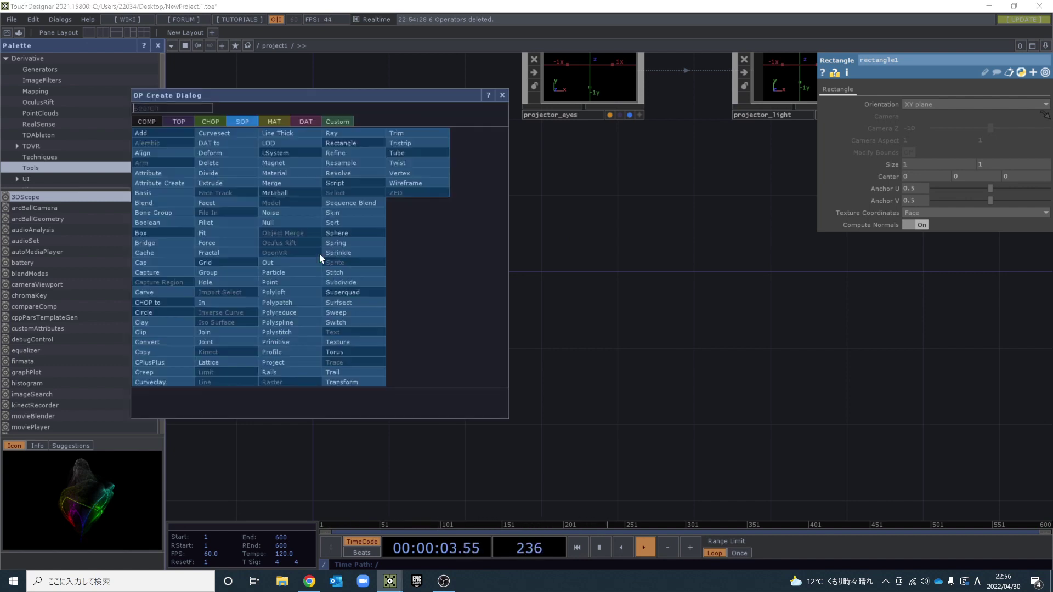
left_click(146, 121)
left_click(166, 215)
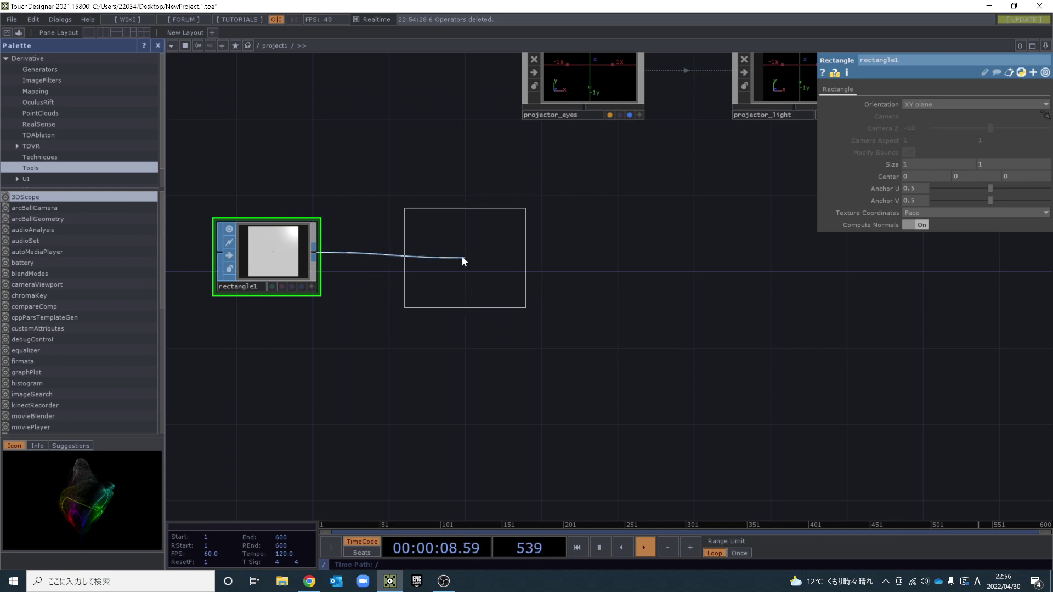
left_click(460, 256)
left_click(430, 171)
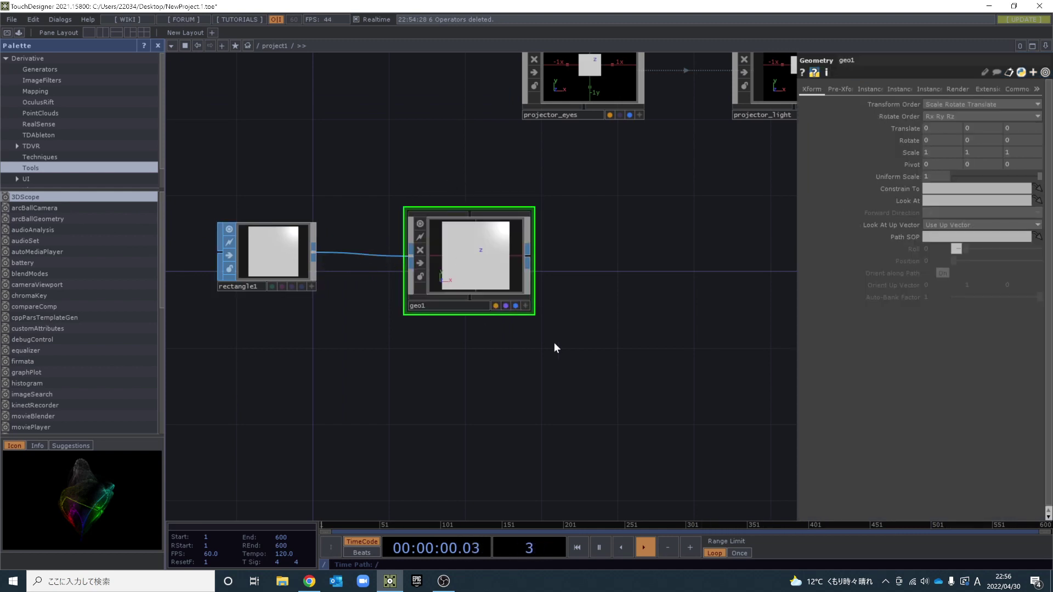
left_click_drag(498, 307, 454, 288)
Add a Render TOP, render1, below the projector nodes.
key("Tab")
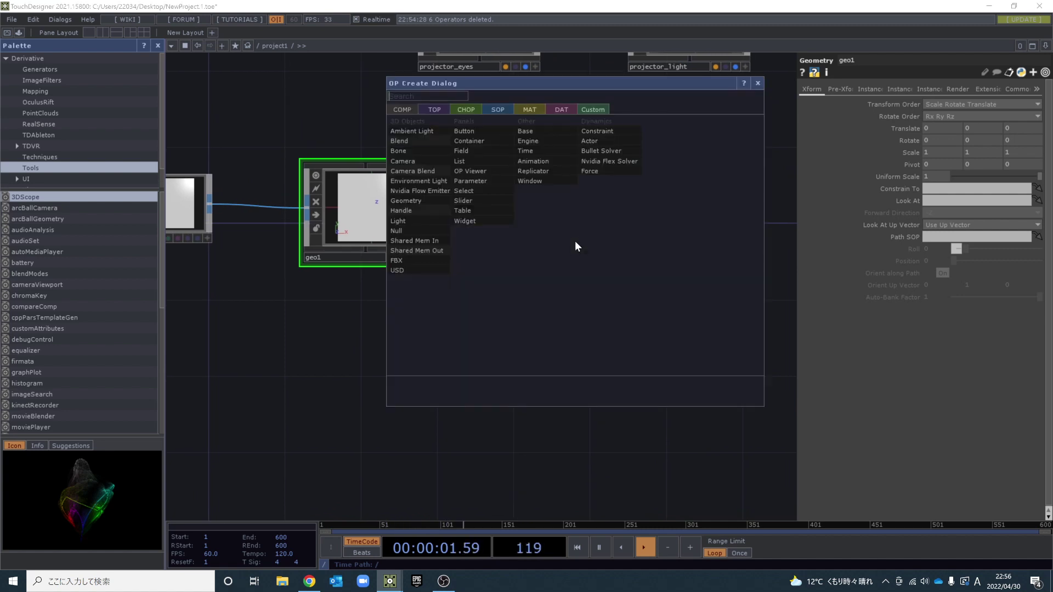
type("render")
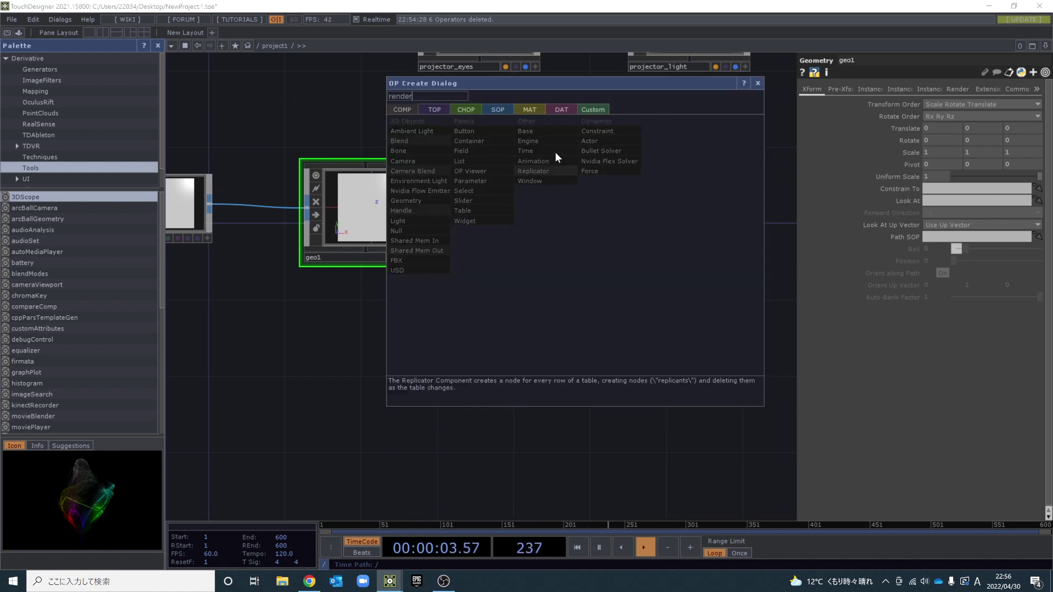
left_click(445, 109)
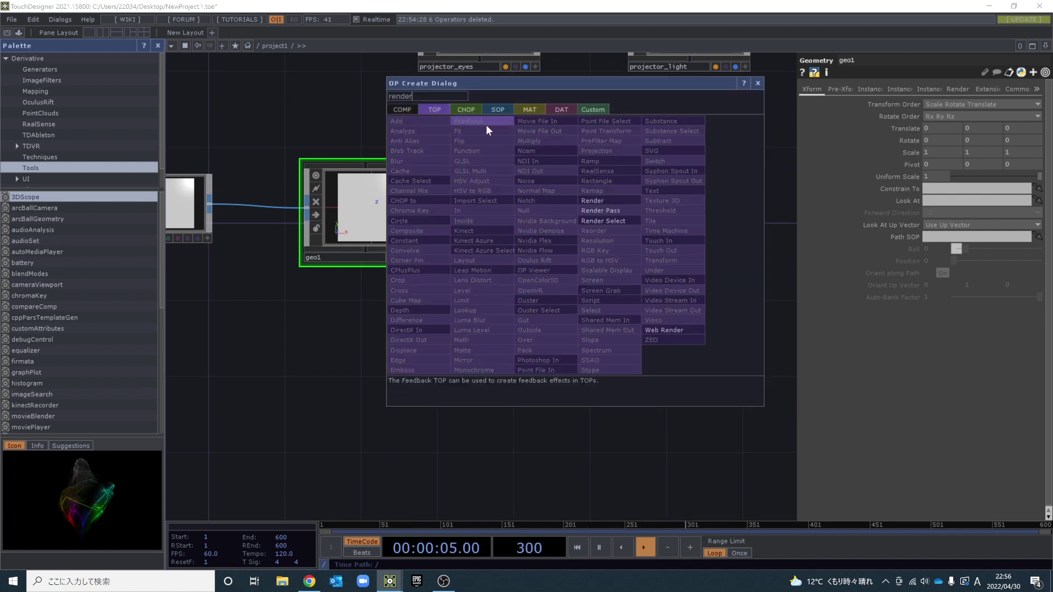
left_click(597, 202)
left_click(653, 321)
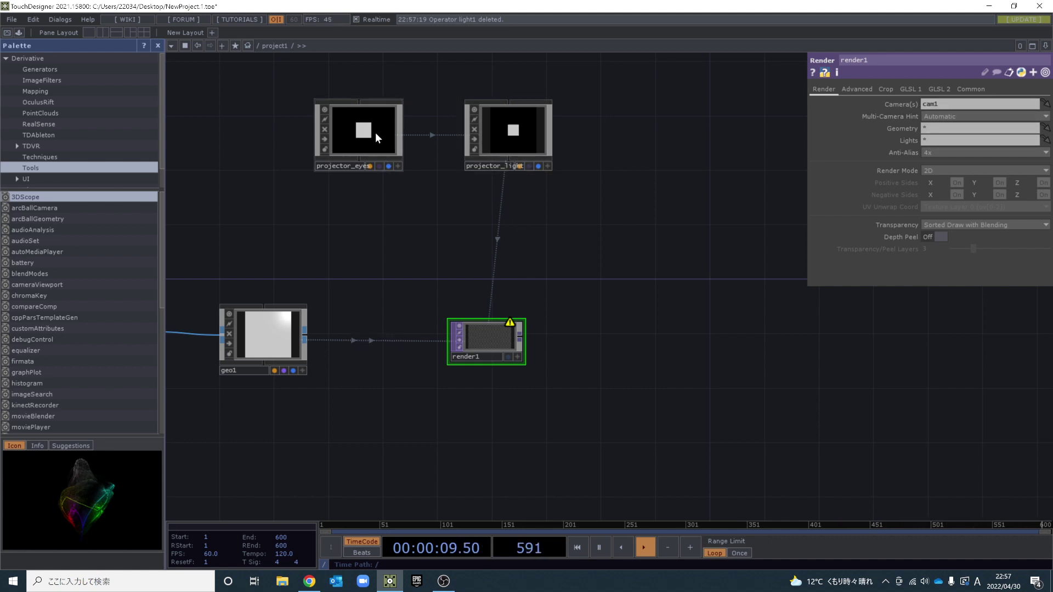
Set render1's camera to projector_eyes.
key("ctrl+b")
key("ctrl+v")
key("Return")
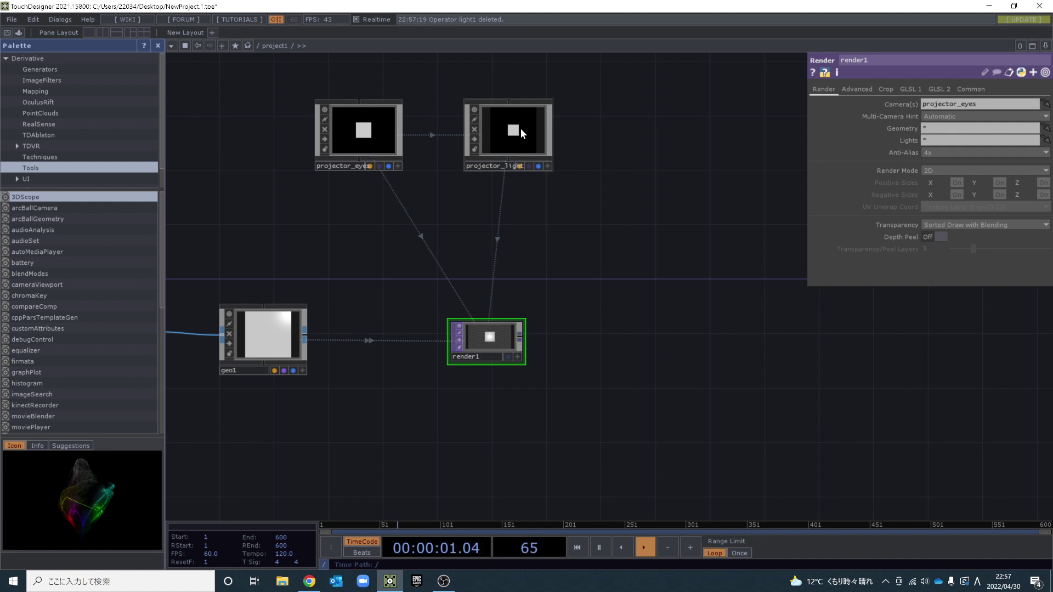
Change projector_light's Light Type to Distant Light.
left_click_drag(562, 137, 572, 186)
left_click(531, 166)
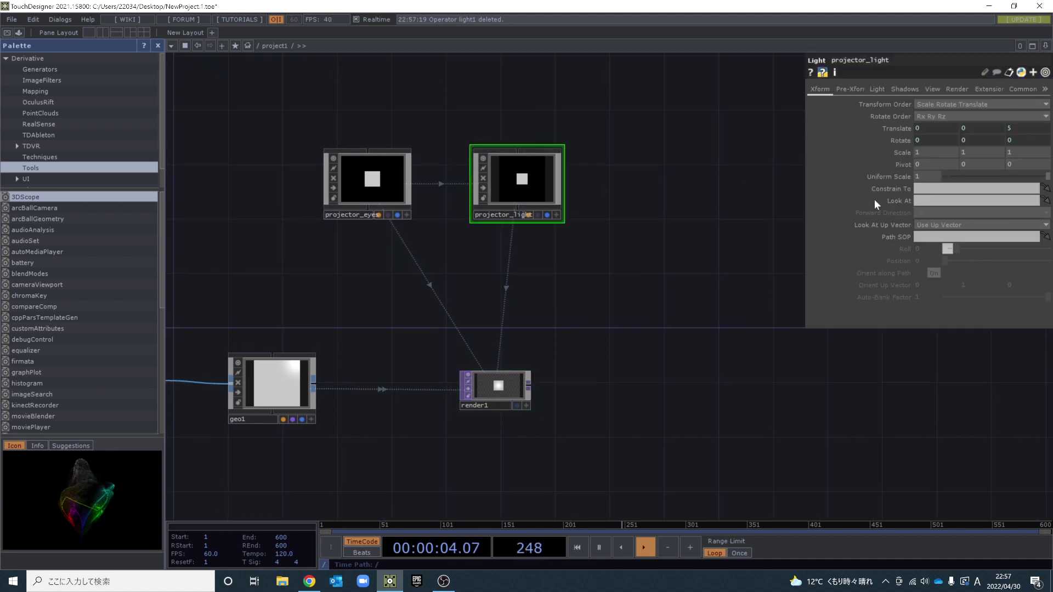
left_click(878, 91)
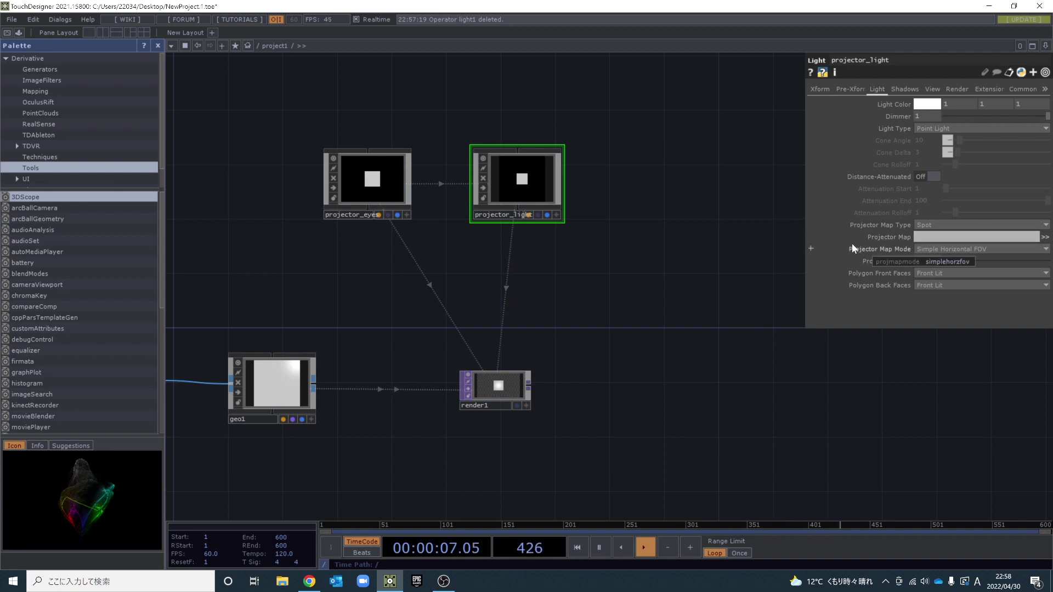
left_click(948, 128)
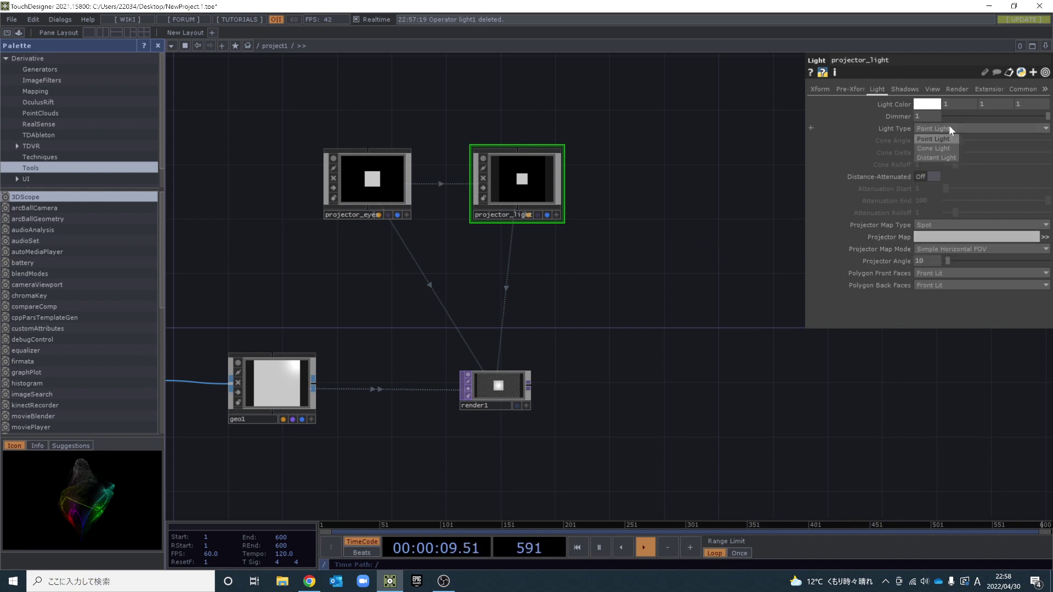
left_click(946, 157)
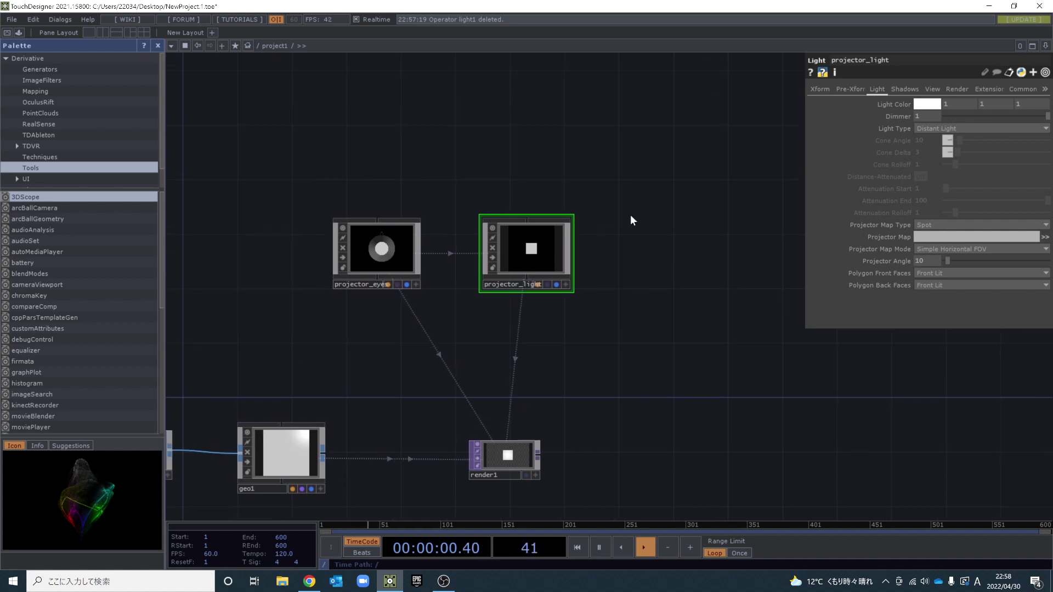
Create a Constant TOP, constant1, above projector_light.
key("Tab")
type("cons")
left_click(383, 167)
left_click(536, 167)
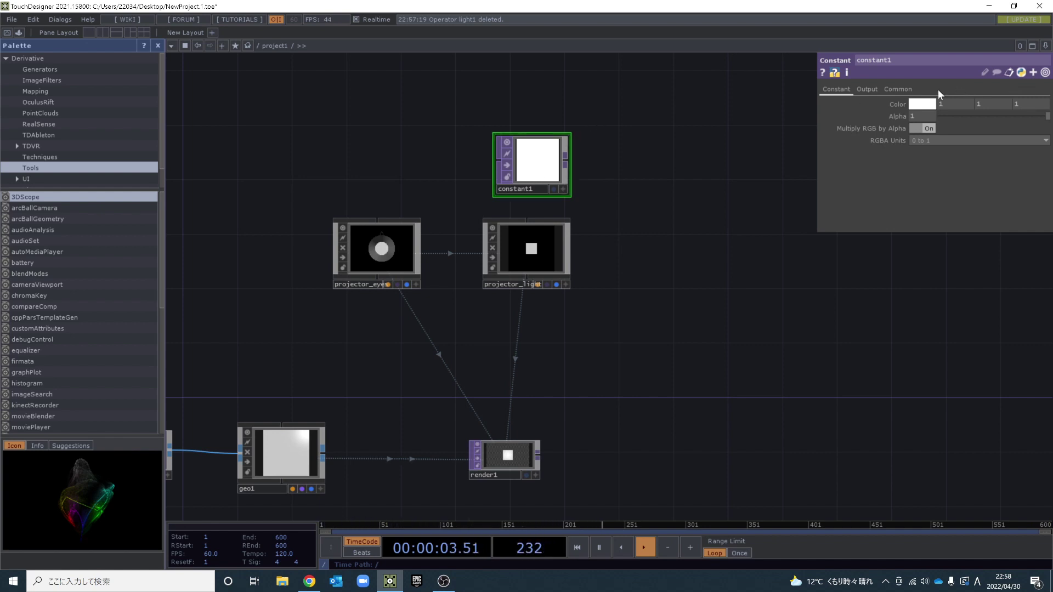
Set constant1's resolution to 1280 x 720 and use it as projector_light's Projector Map.
left_click(897, 89)
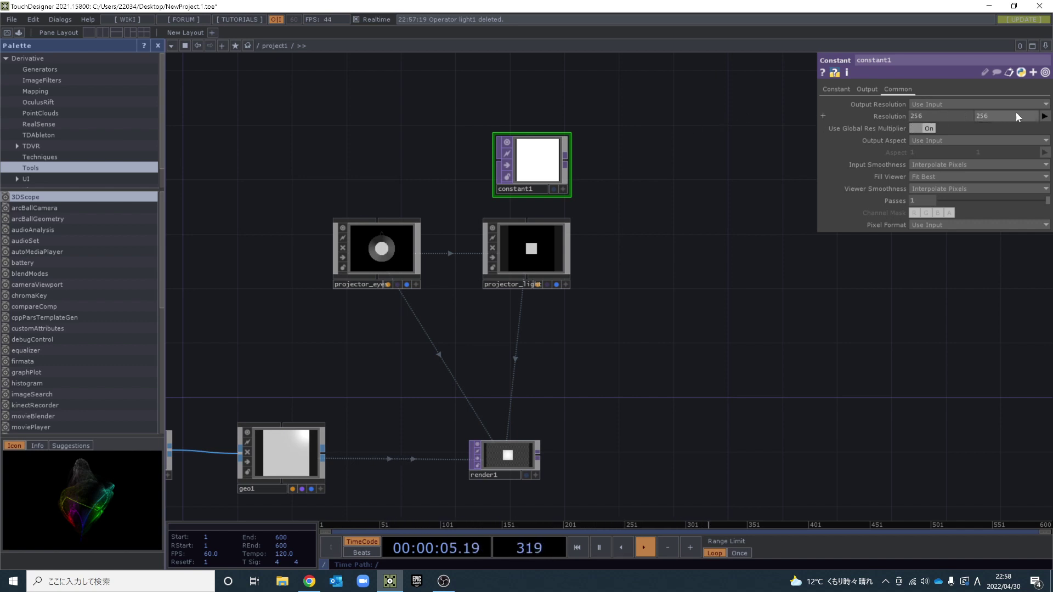
left_click(1045, 116)
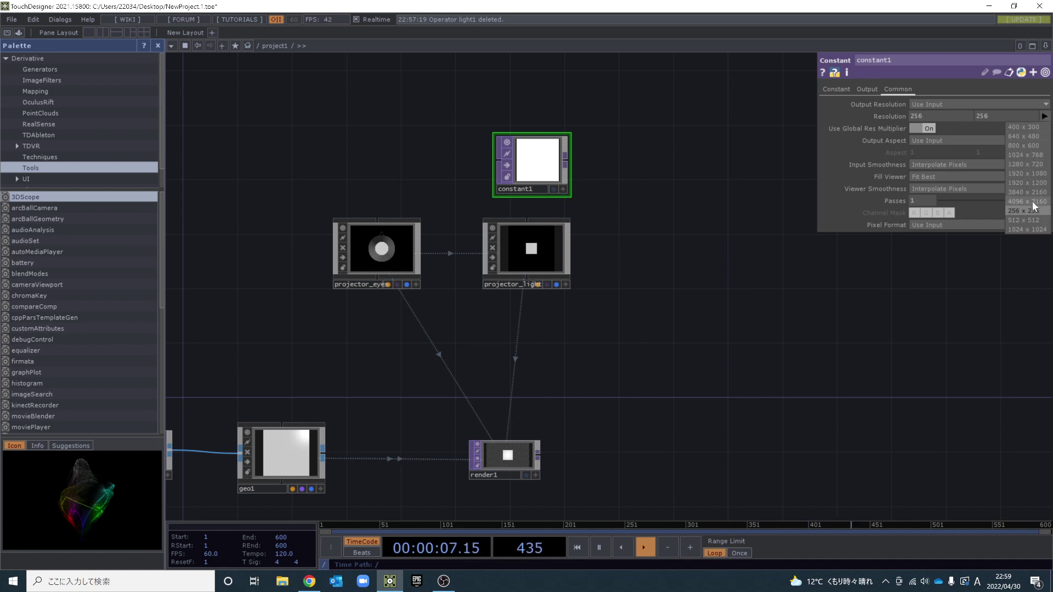
left_click(1026, 164)
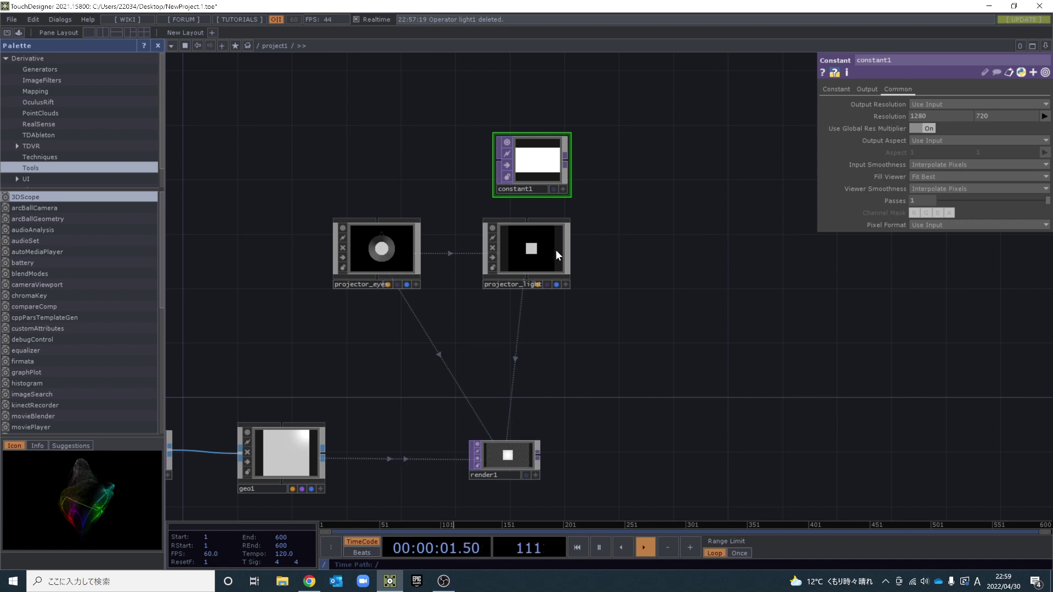
left_click(522, 249)
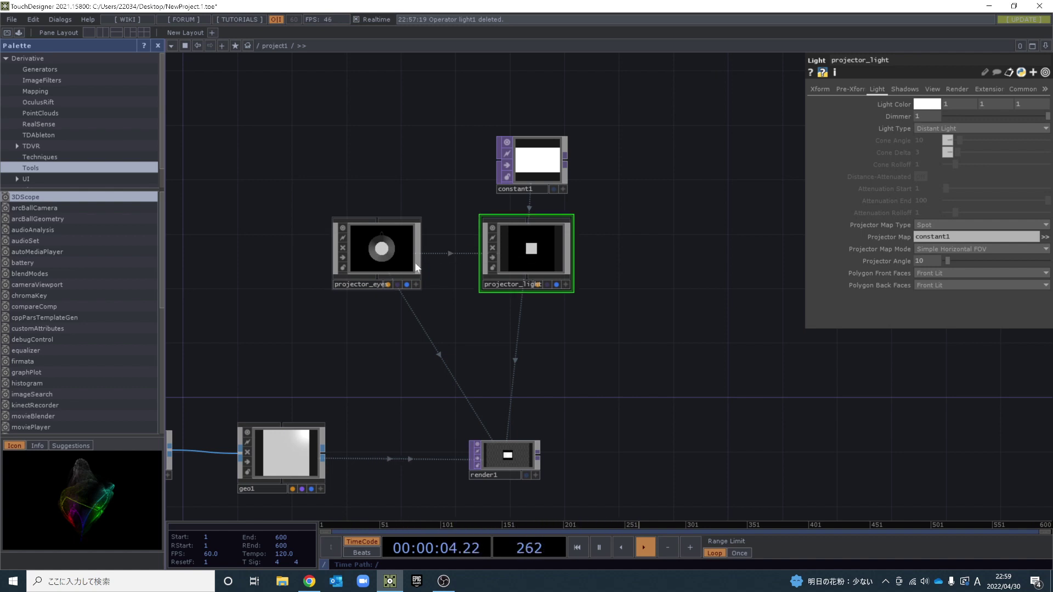
Move the projector_eyes camera from Translate z 5 to z 1.
left_click(374, 265)
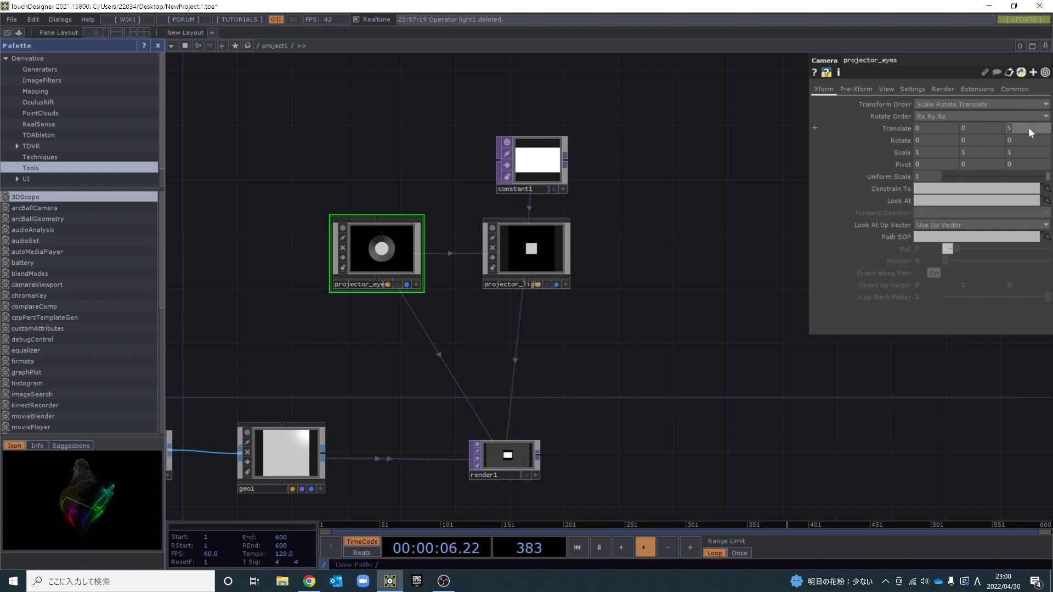
key("Return")
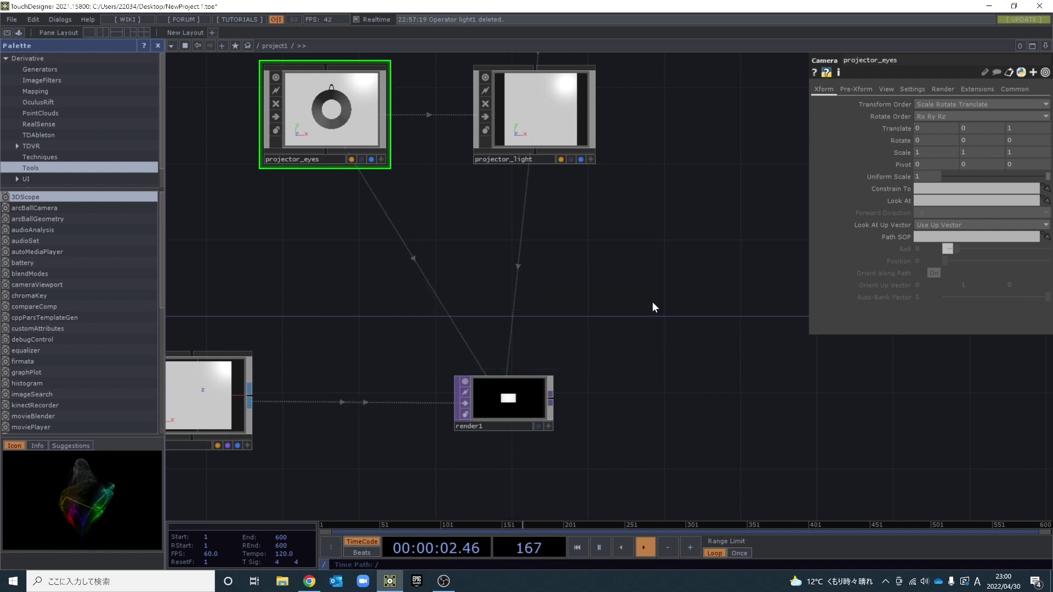
scroll(653, 302, "down", 3)
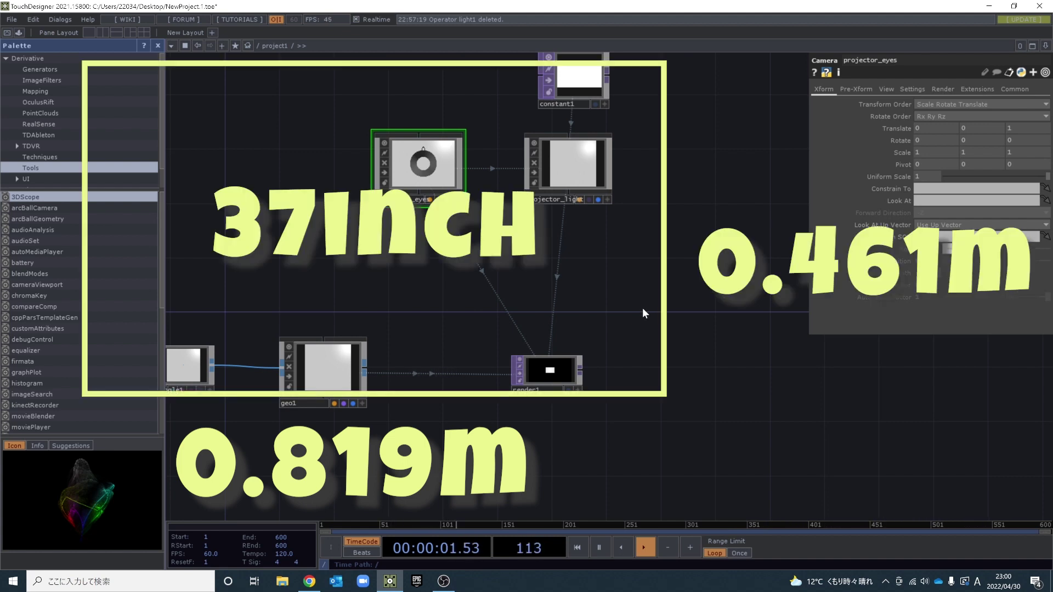
Resize rectangle1 to 0.819 wide by about 0.4 high.
left_click_drag(290, 274, 335, 267)
left_click(265, 350)
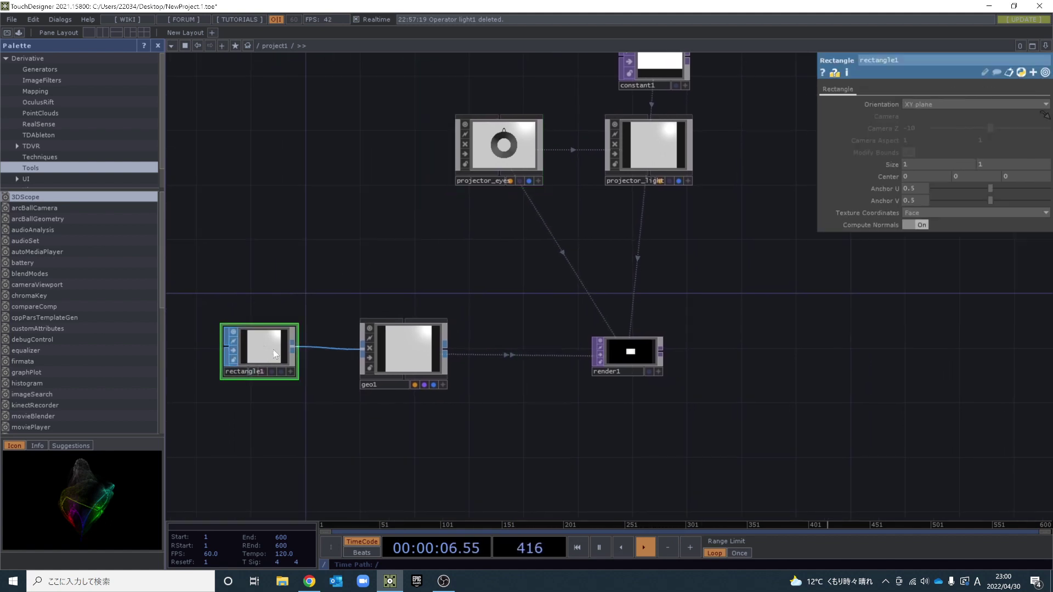
left_click(920, 165)
type("0.819")
left_click(993, 164)
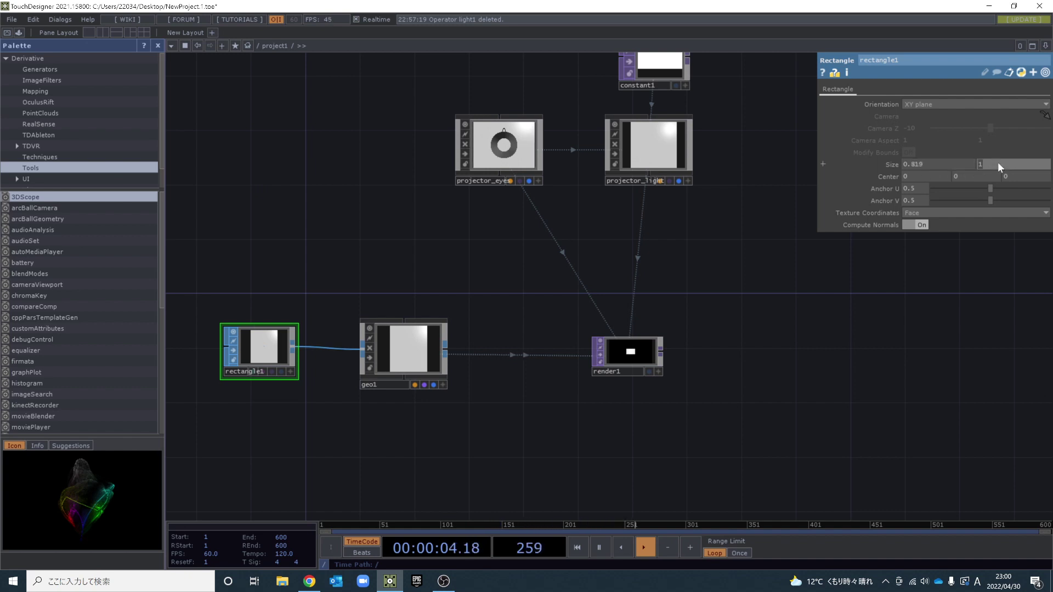
type("0.46")
key("Return")
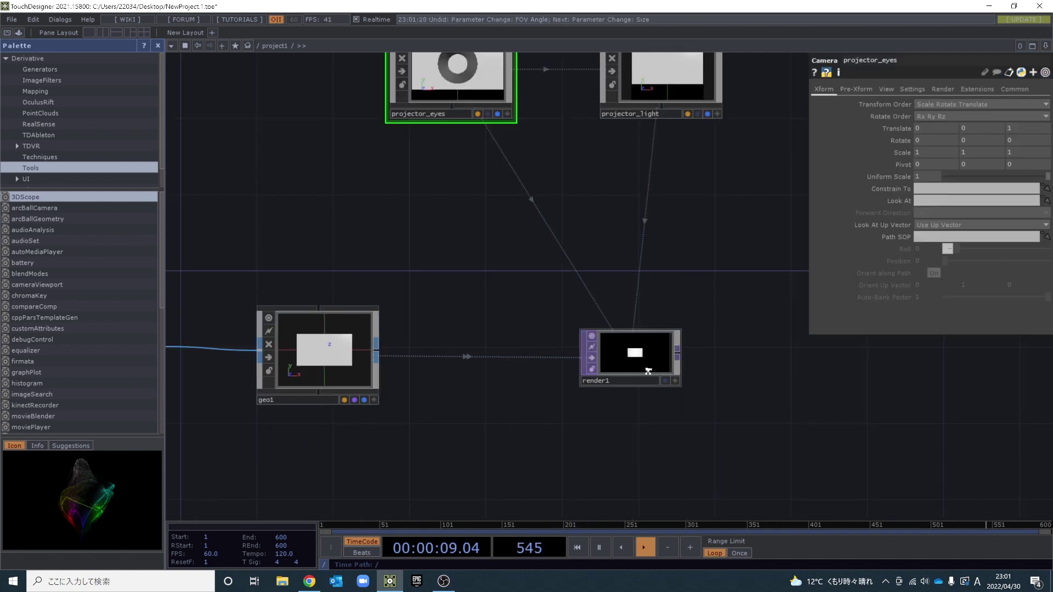
scroll(646, 367, "up", 2)
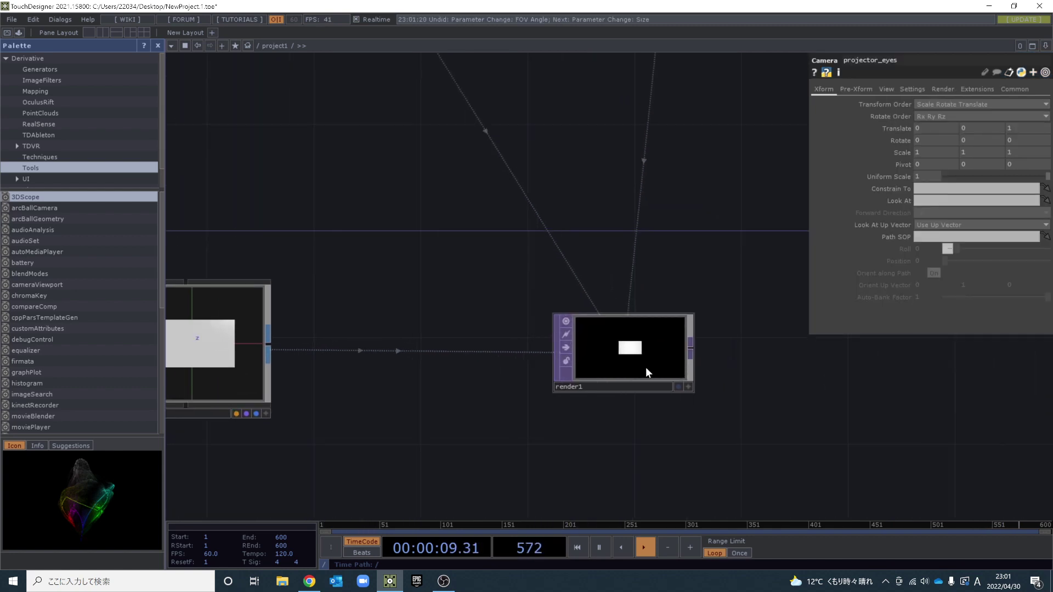
scroll(646, 367, "up", 2)
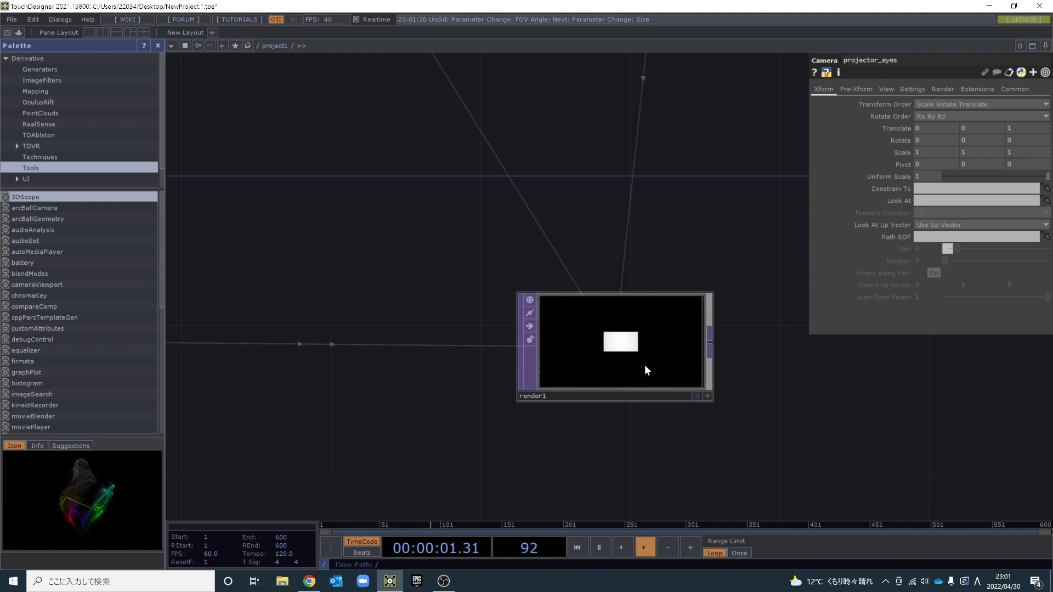
scroll(598, 351, "up", 3)
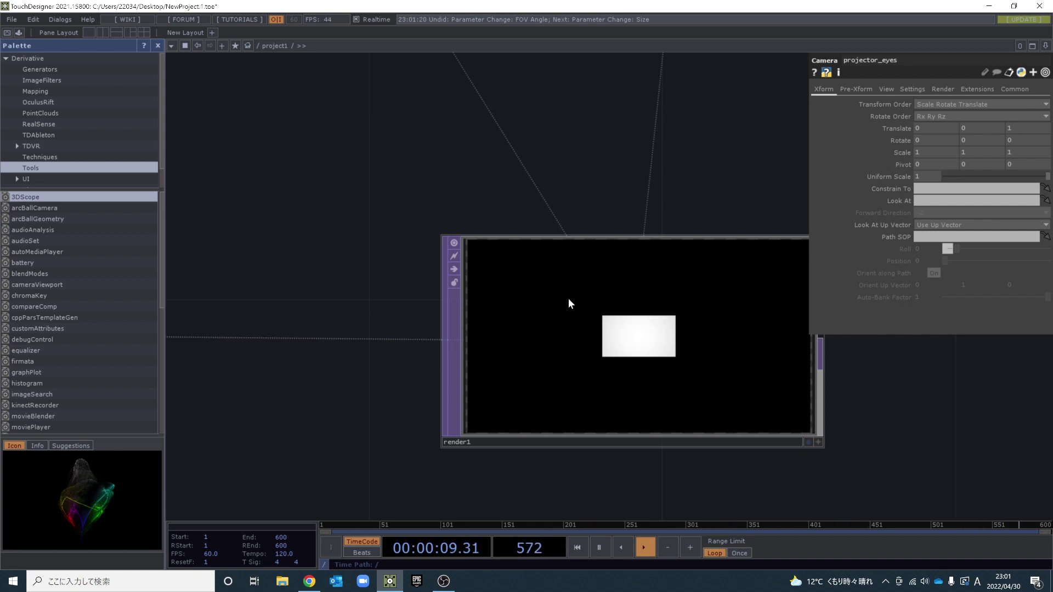
scroll(568, 298, "down", 3)
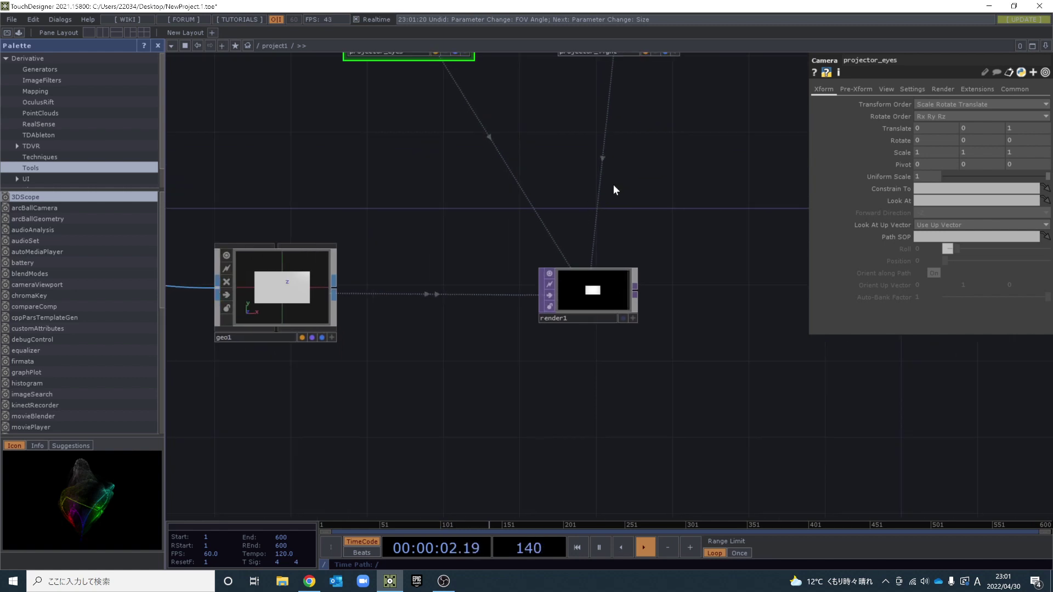
Raise projector_light's Projector Angle from 10 to 45.
left_click(618, 88)
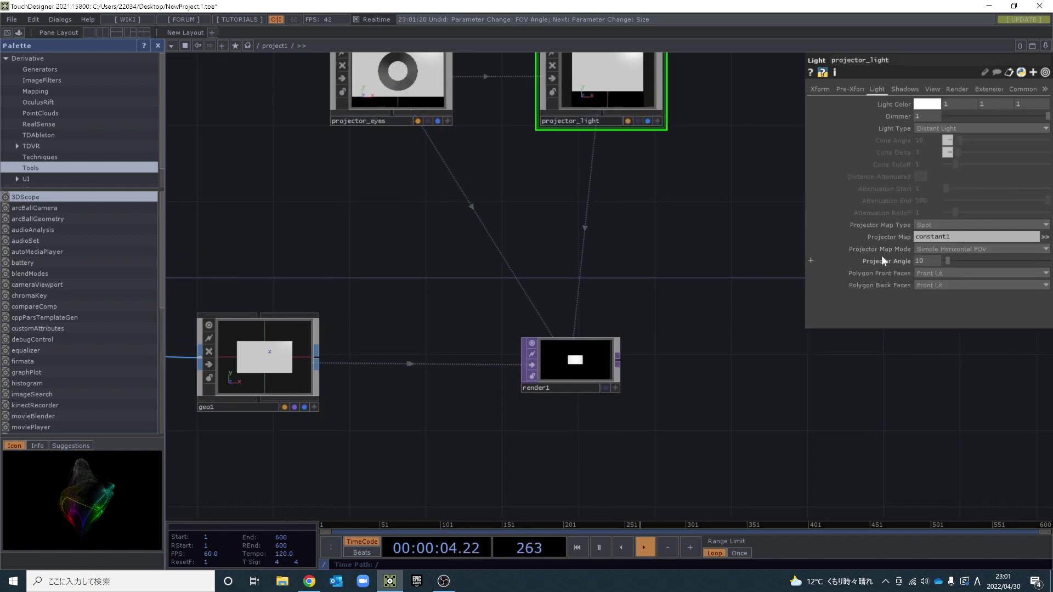
scroll(655, 379, "up", 3)
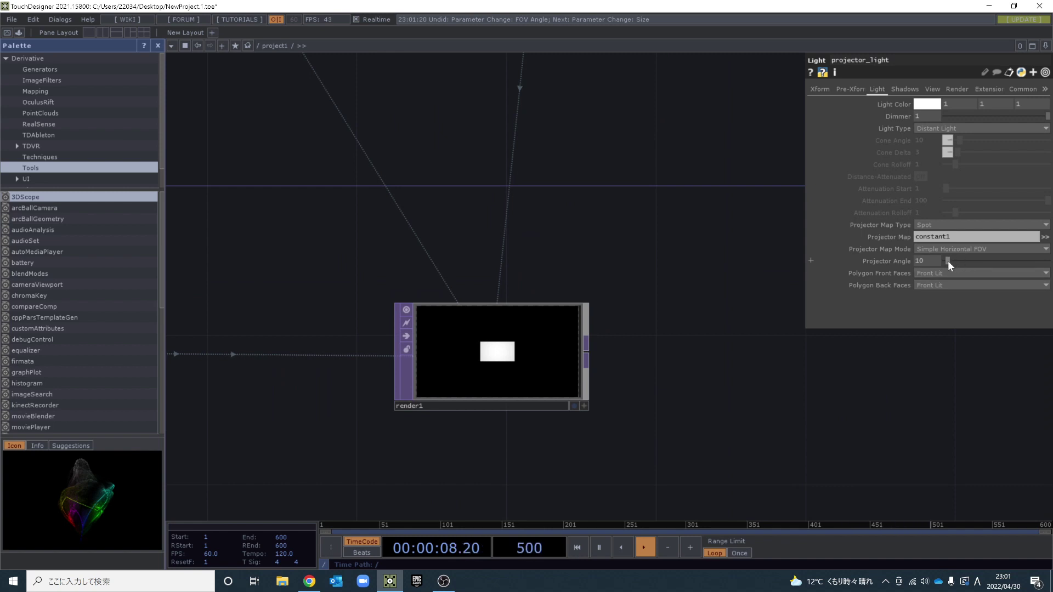
left_click_drag(949, 261, 956, 264)
scroll(492, 394, "up", 2)
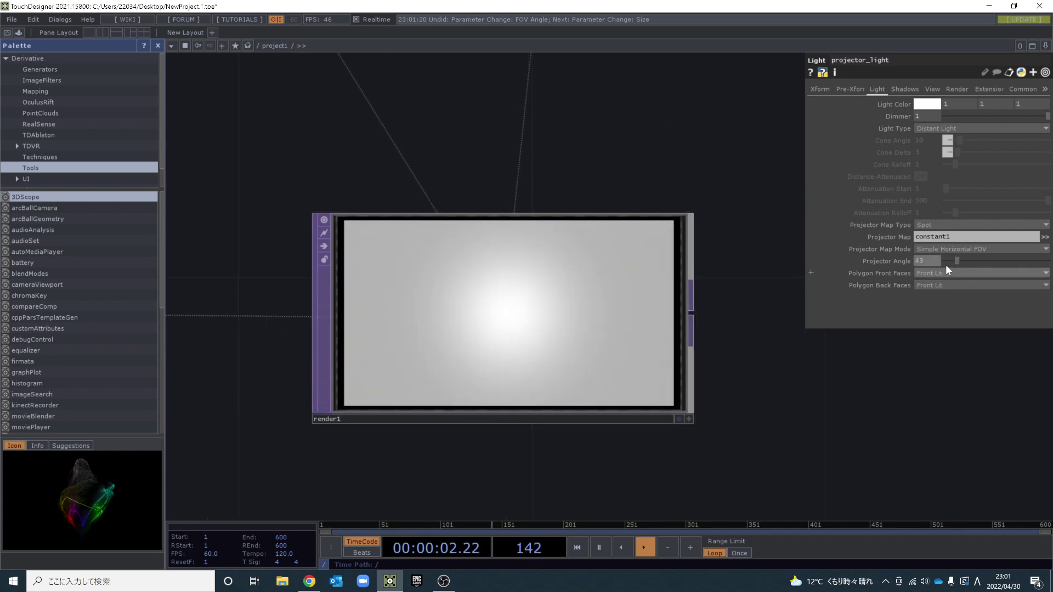
middle_click_drag(940, 248, 934, 240)
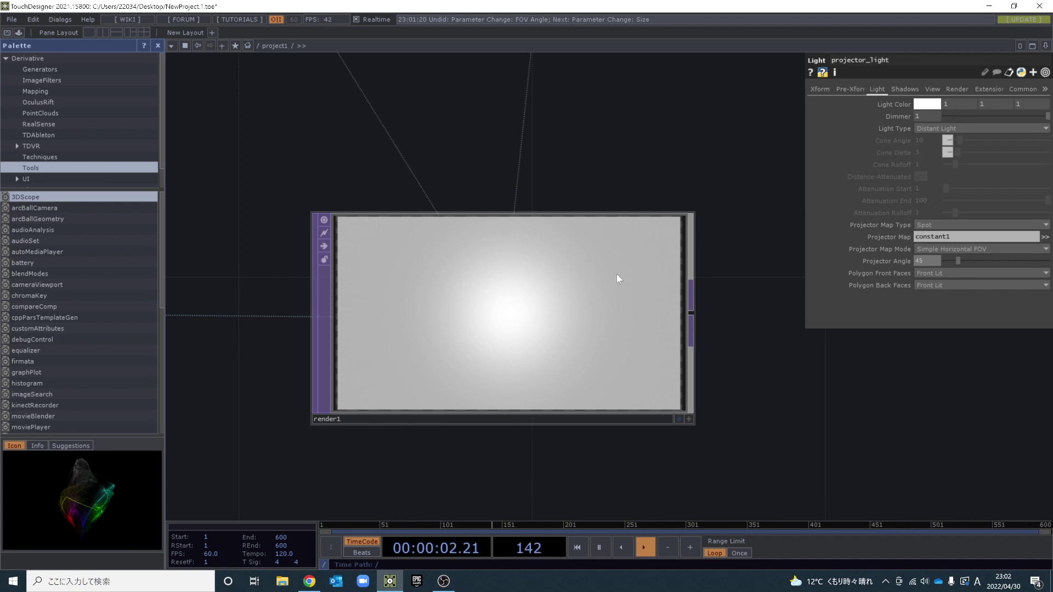
scroll(617, 277, "down", 5)
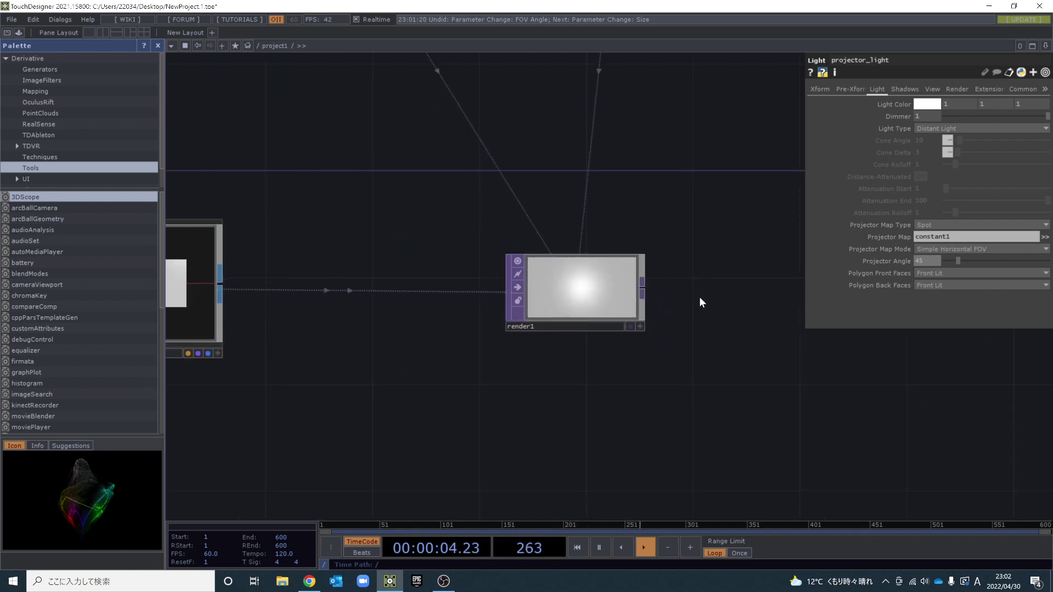
left_click_drag(676, 297, 571, 314)
scroll(572, 313, "down", 2)
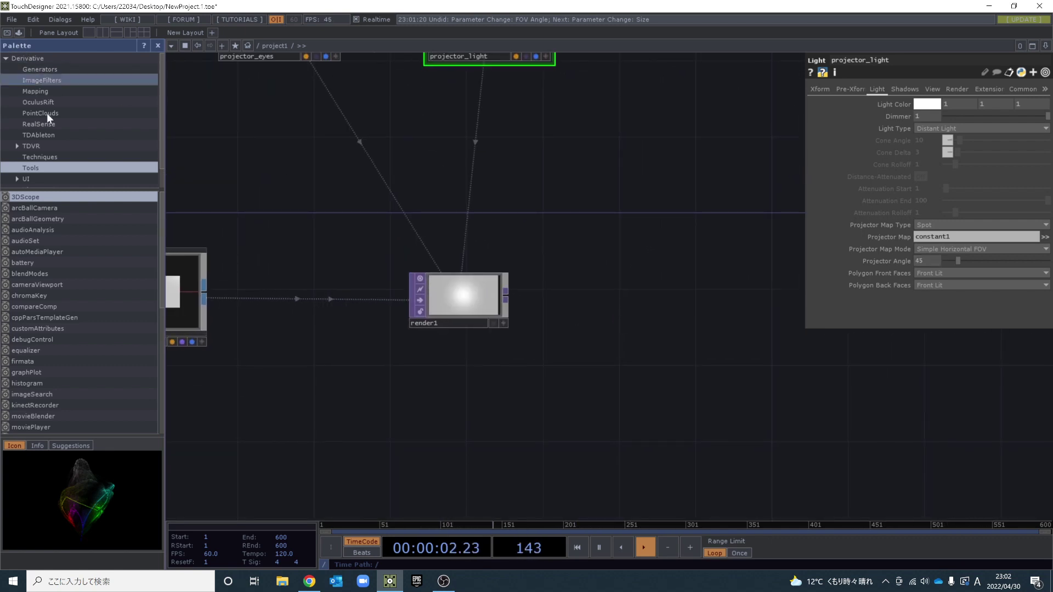
Add the kantanMapper component from the Palette's Mapping folder beside render1.
left_click(49, 92)
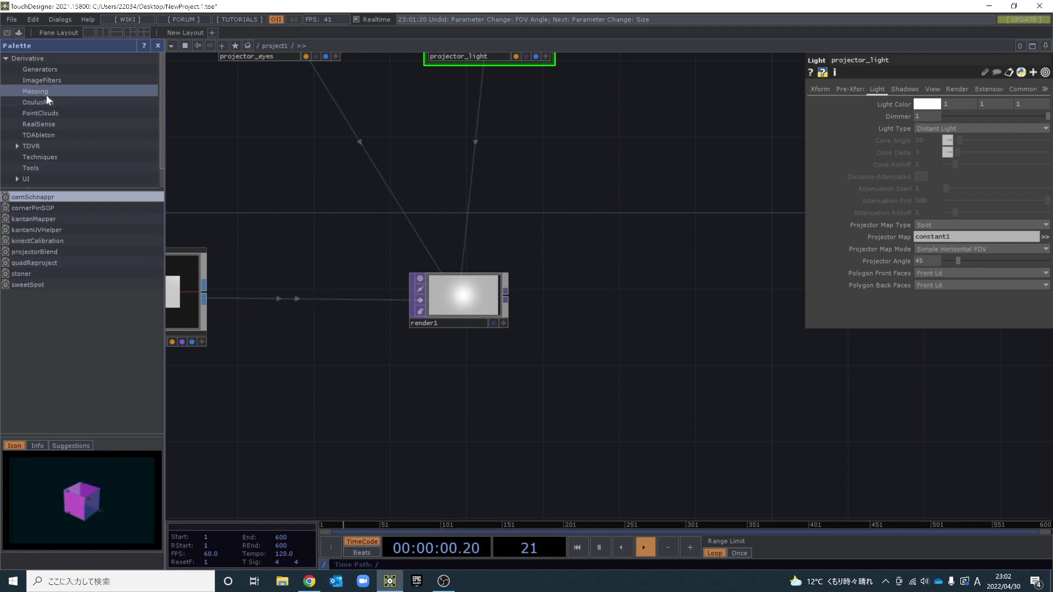
left_click(41, 219)
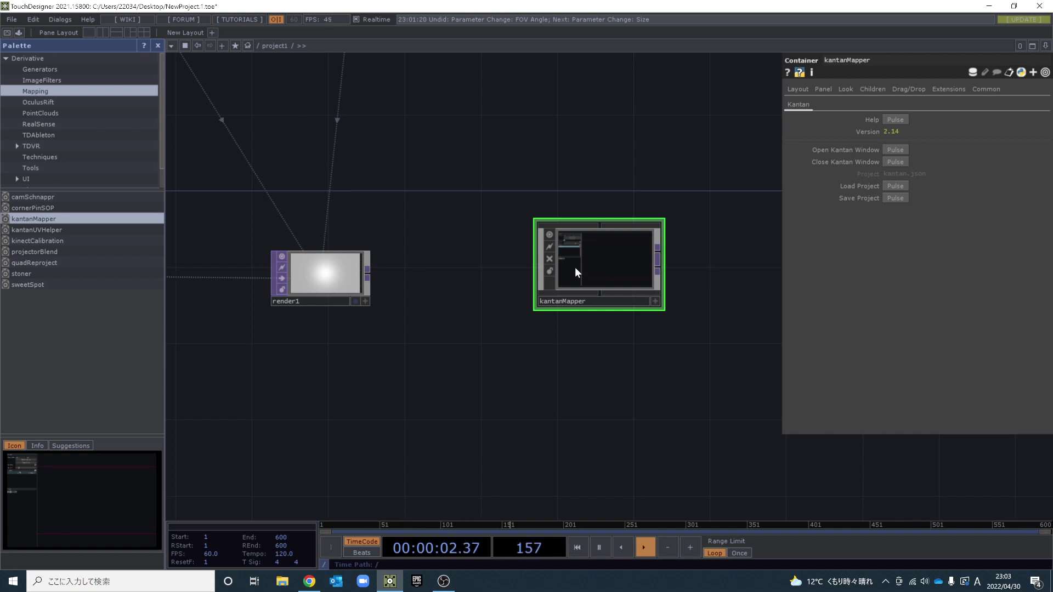
Open the kantanMapper editor and add a Null, null1, after render1's output.
left_click(894, 150)
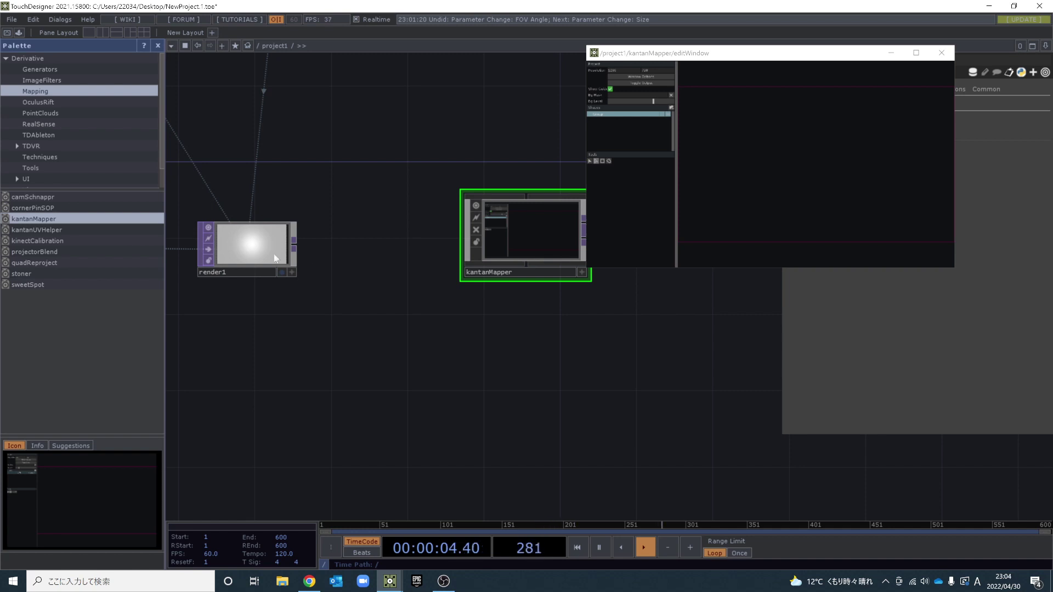
right_click(294, 245)
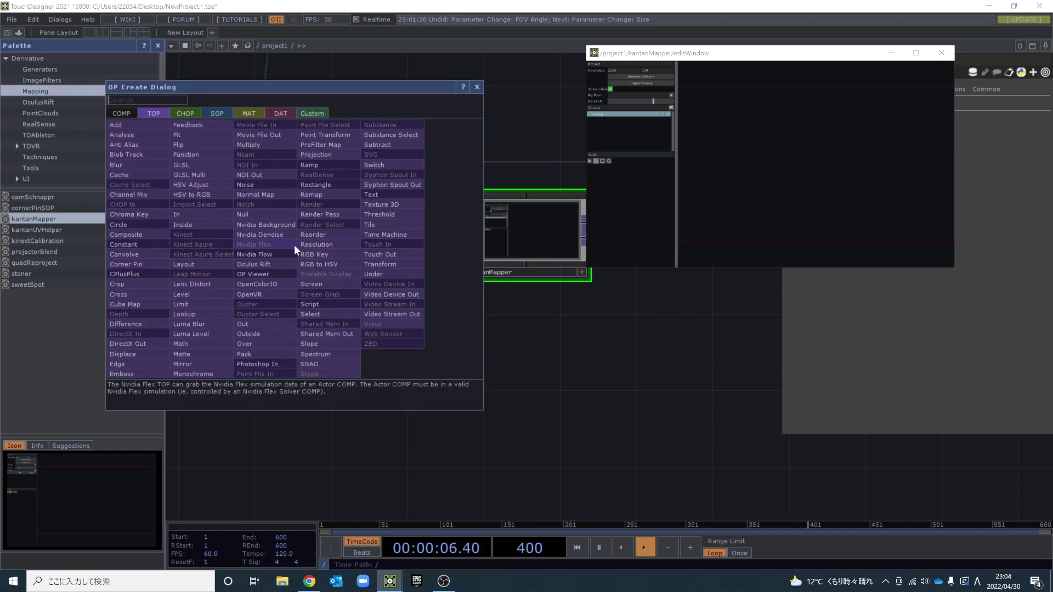
left_click(285, 216)
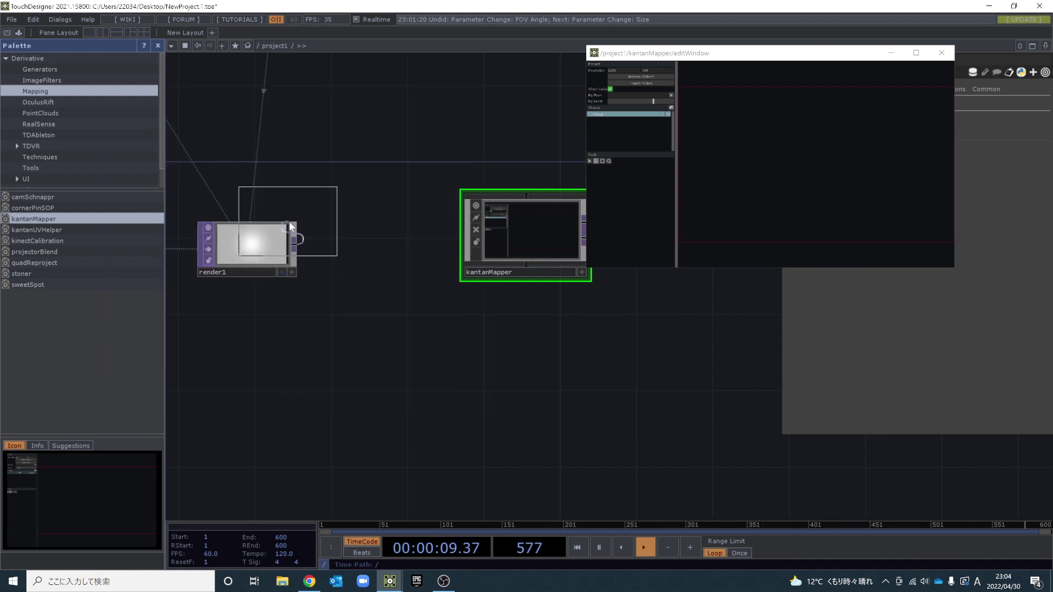
left_click(393, 242)
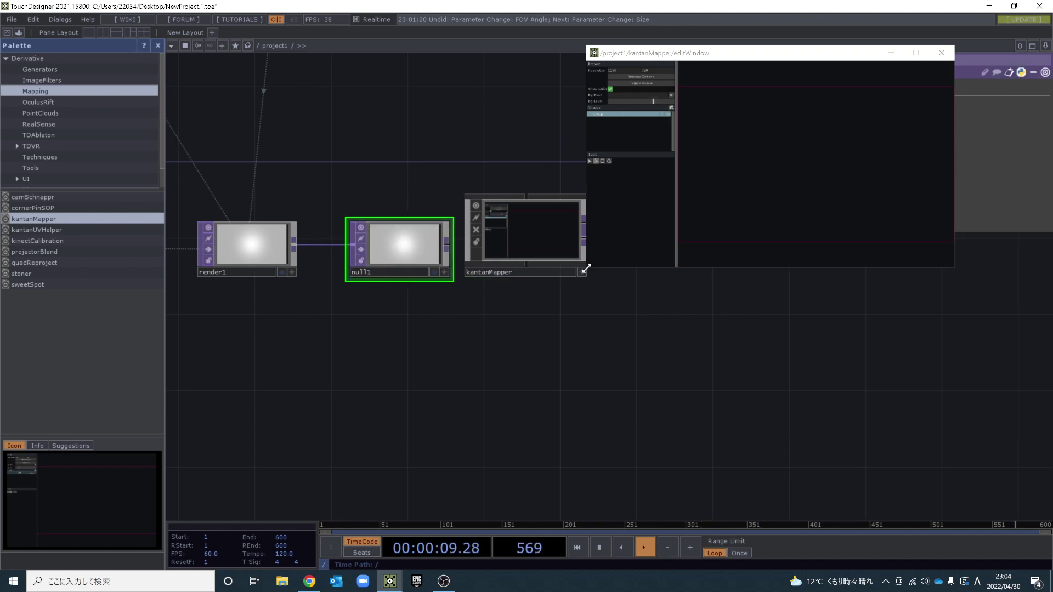
Enlarge the editor window and enable /project1/null1 as its Bg Mask.
left_click_drag(587, 269, 485, 387)
left_click_drag(694, 64, 764, 92)
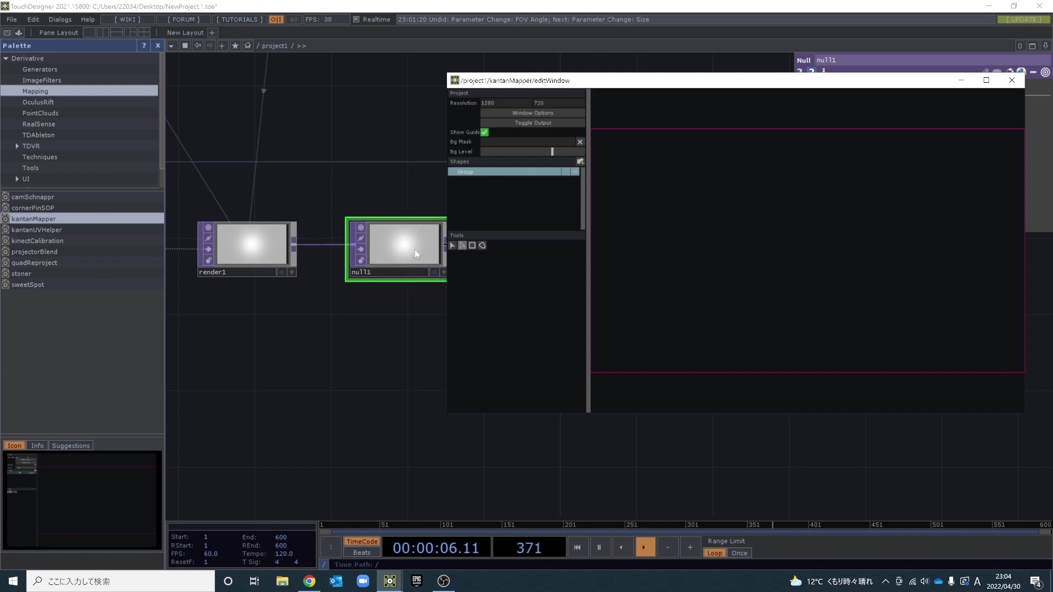
left_click_drag(415, 249, 509, 139)
left_click_drag(509, 138, 510, 141)
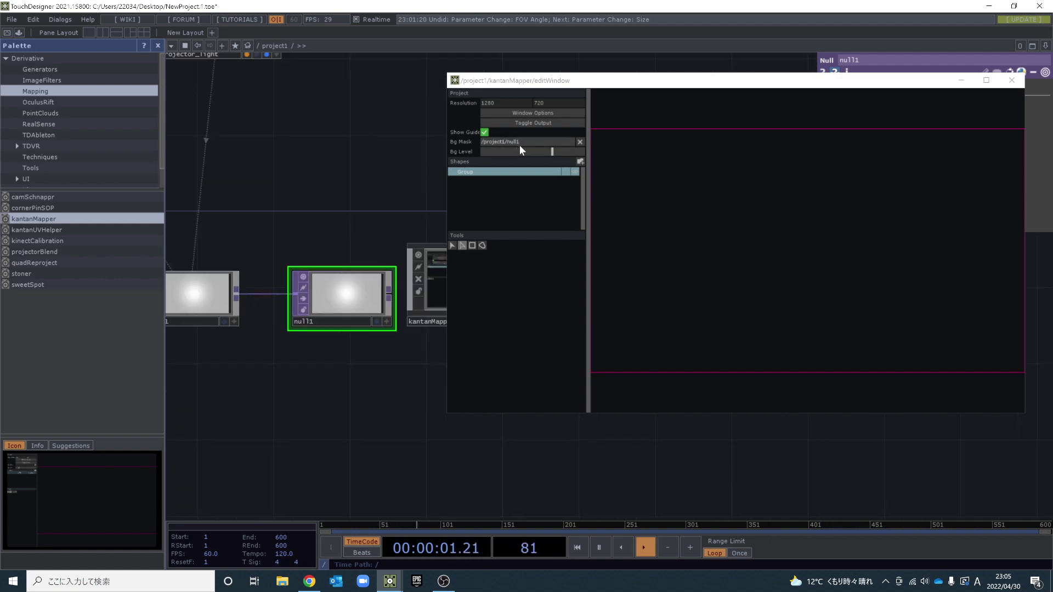
left_click(581, 142)
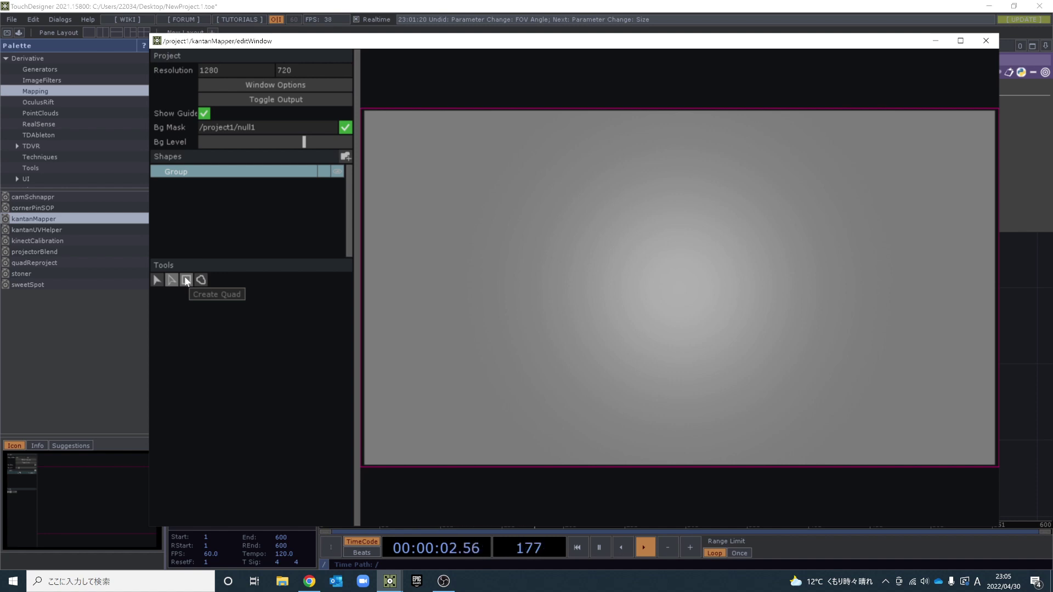
Draw a quad, Rectangle1, and set its colour to yellow (1, 1, 0).
left_click(186, 280)
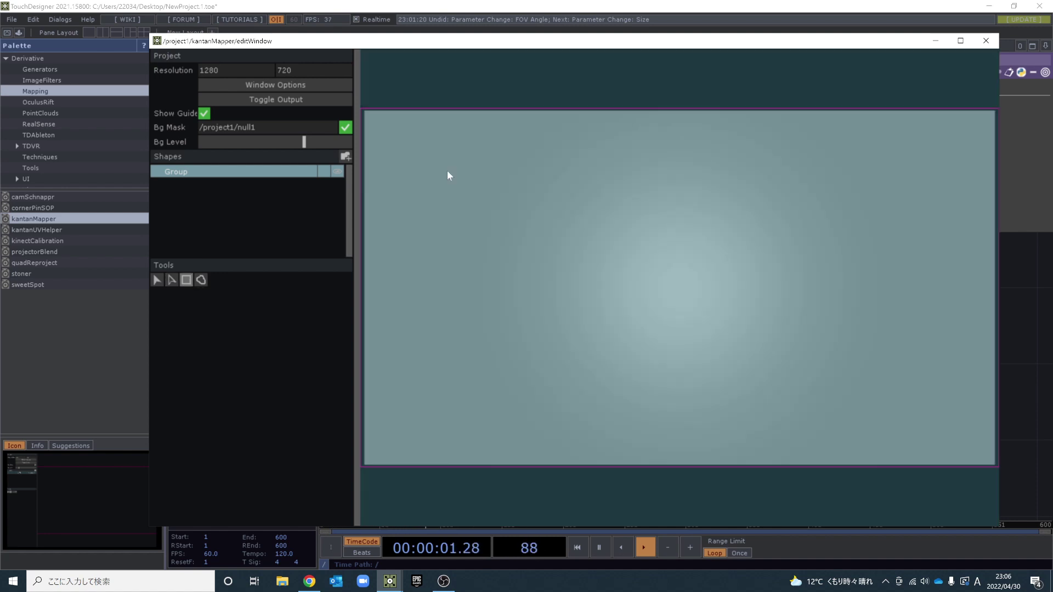
left_click_drag(448, 171, 870, 387)
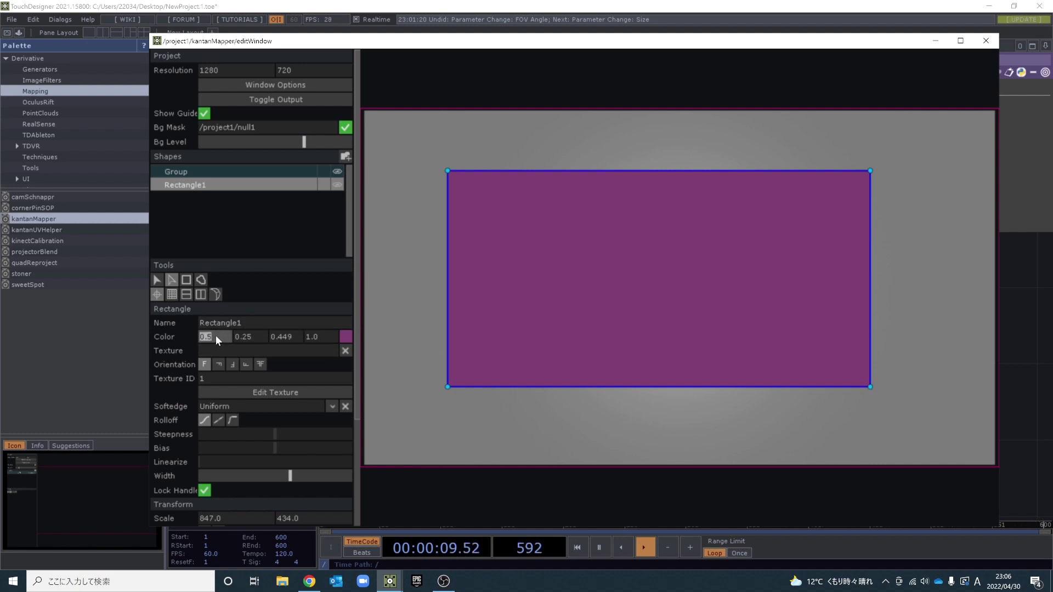
left_click(251, 337)
type("1")
key("Return")
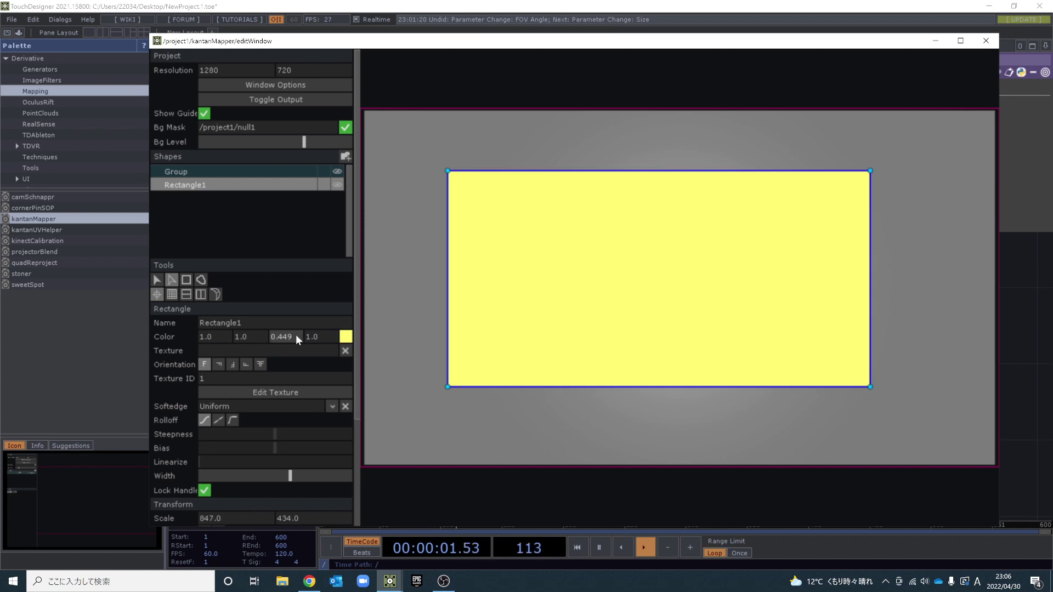
left_click(294, 340)
type("0")
key("Return")
Drag all four quad corners out to the canvas corners so it fills the canvas.
left_click_drag(448, 170, 363, 112)
left_click_drag(448, 387, 363, 466)
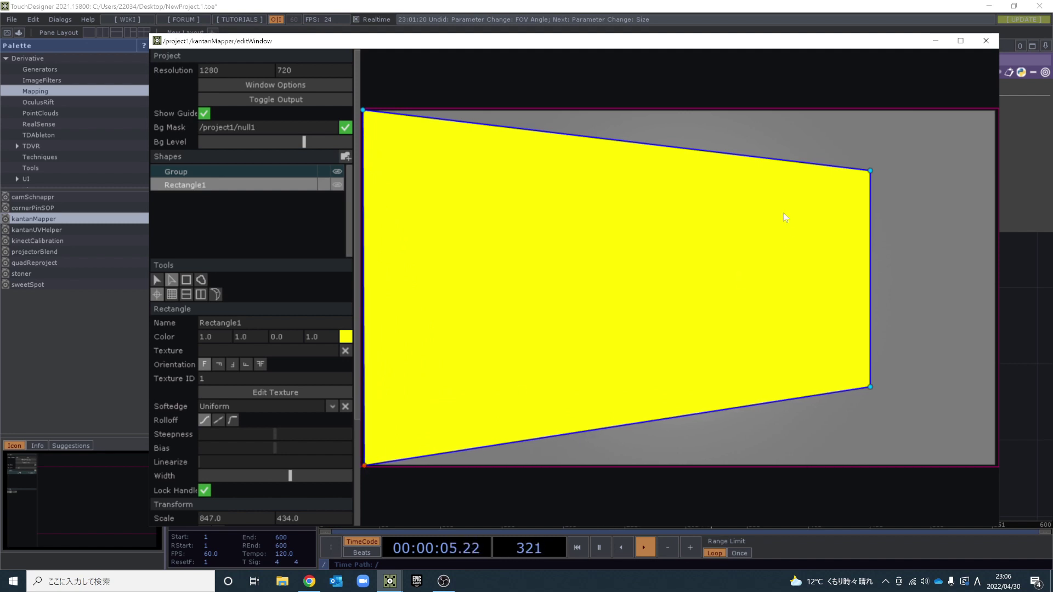
left_click_drag(871, 171, 999, 110)
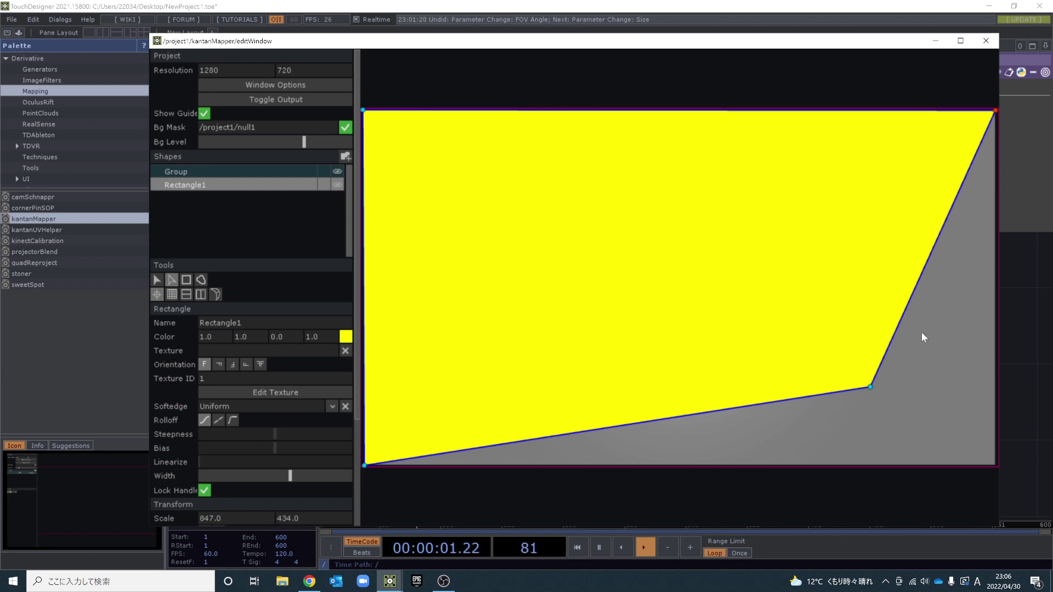
left_click_drag(871, 387, 996, 465)
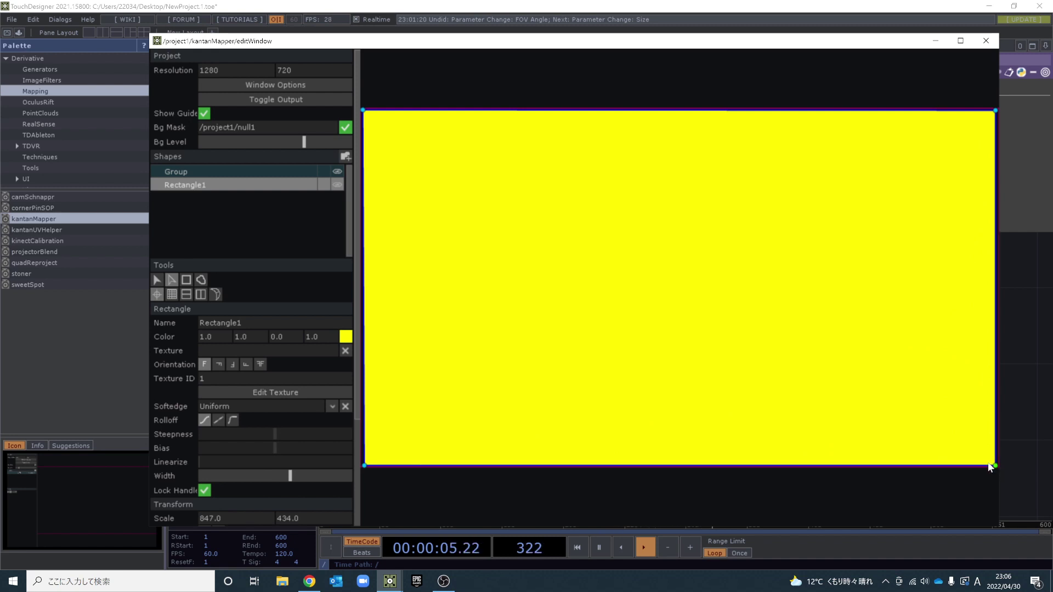
scroll(683, 312, "down", 2)
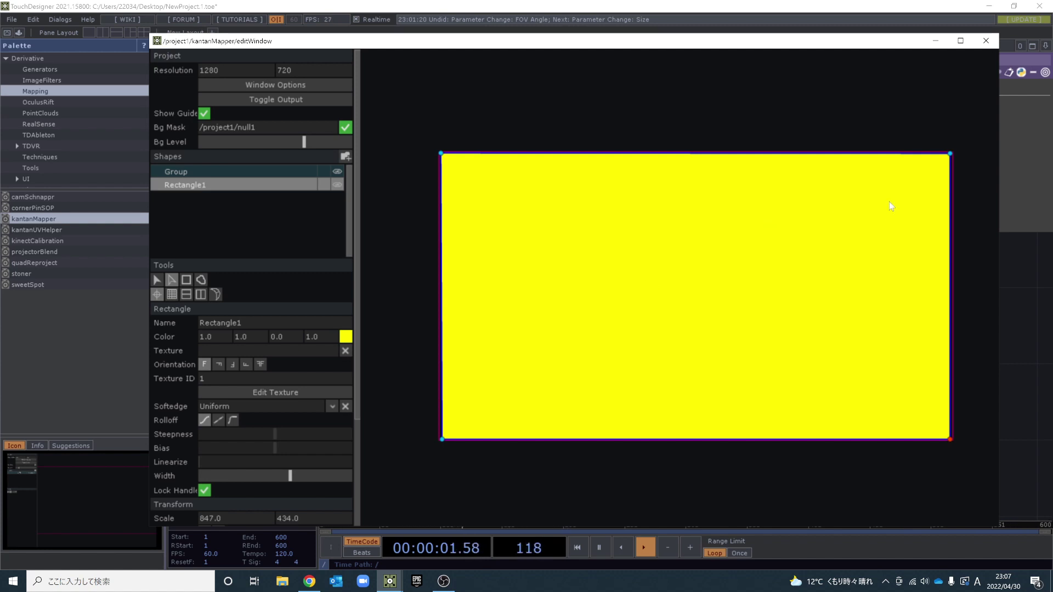
Close the kantanMapper editor and add a Null, null2, after kantanMapper.
left_click(986, 43)
scroll(524, 277, "up", 3)
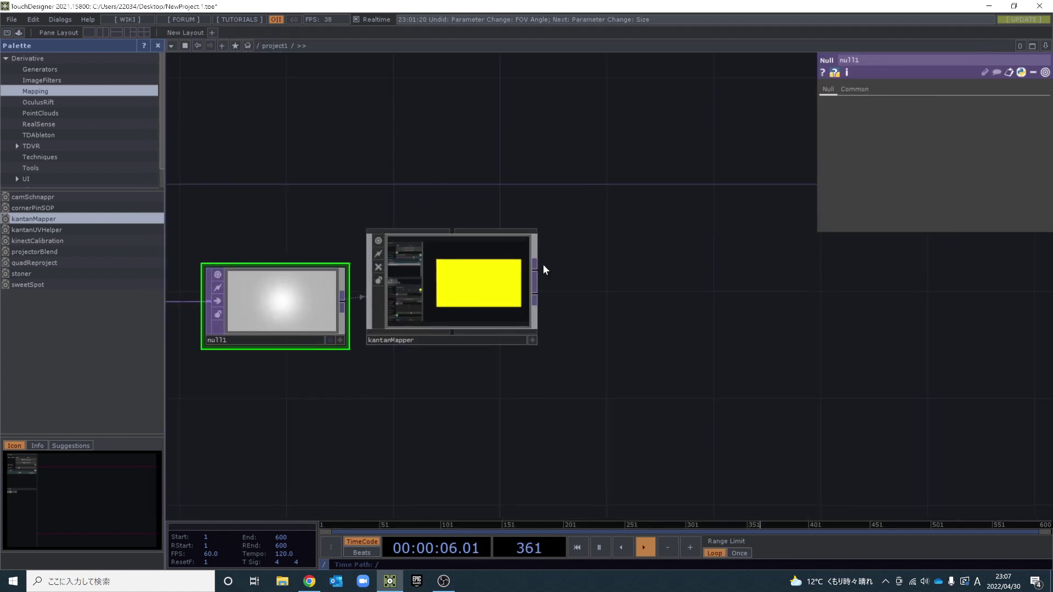
key("Tab")
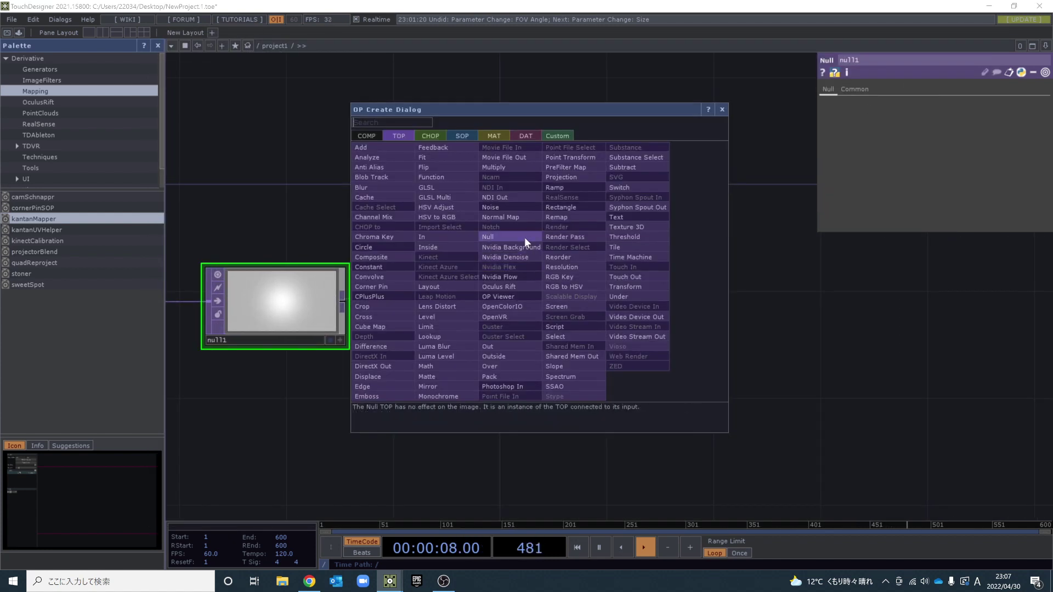
left_click(524, 237)
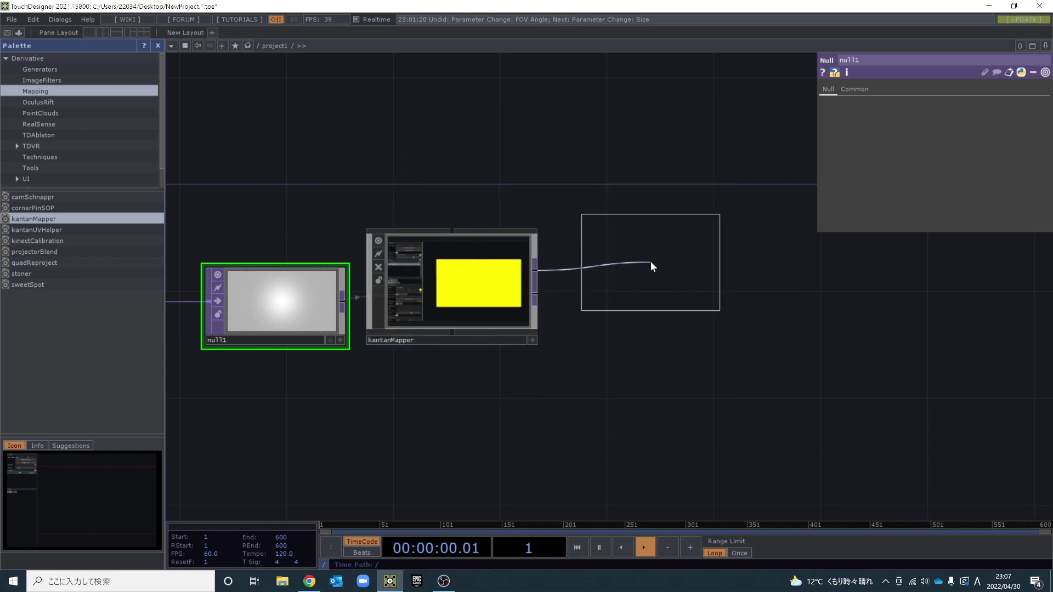
left_click(650, 261)
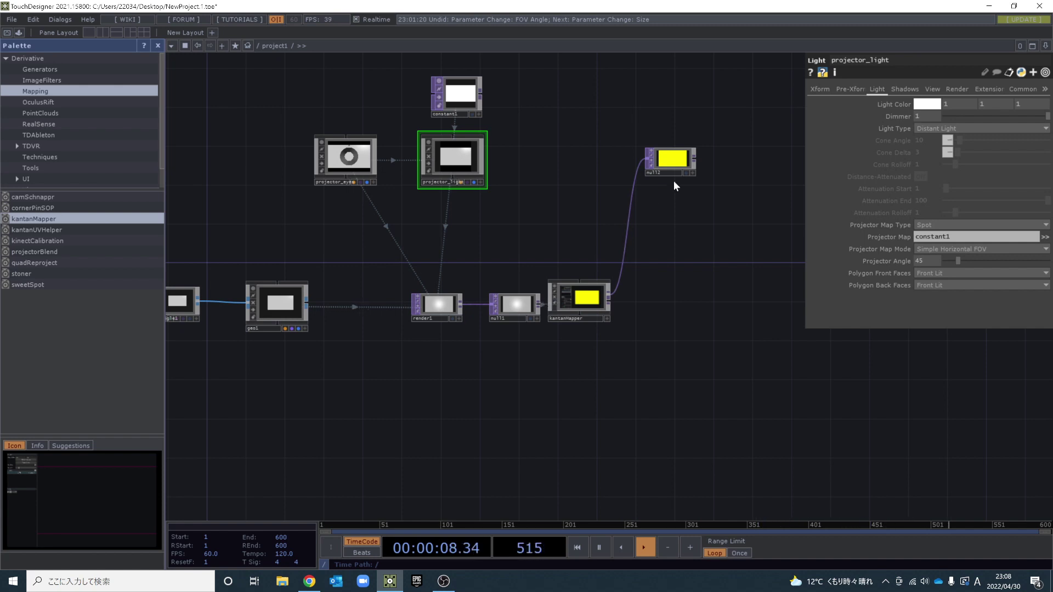
Assign null2 as projector_light's Projector Map.
left_click_drag(696, 158, 965, 236)
scroll(457, 287, "up", 5)
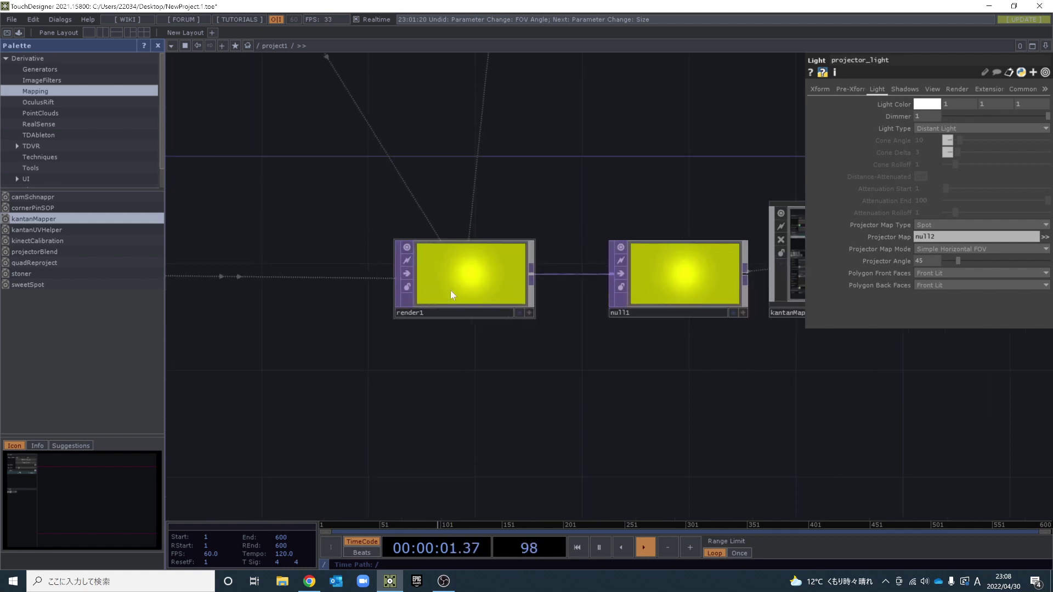
scroll(462, 286, "up", 2)
scroll(462, 286, "up", 4)
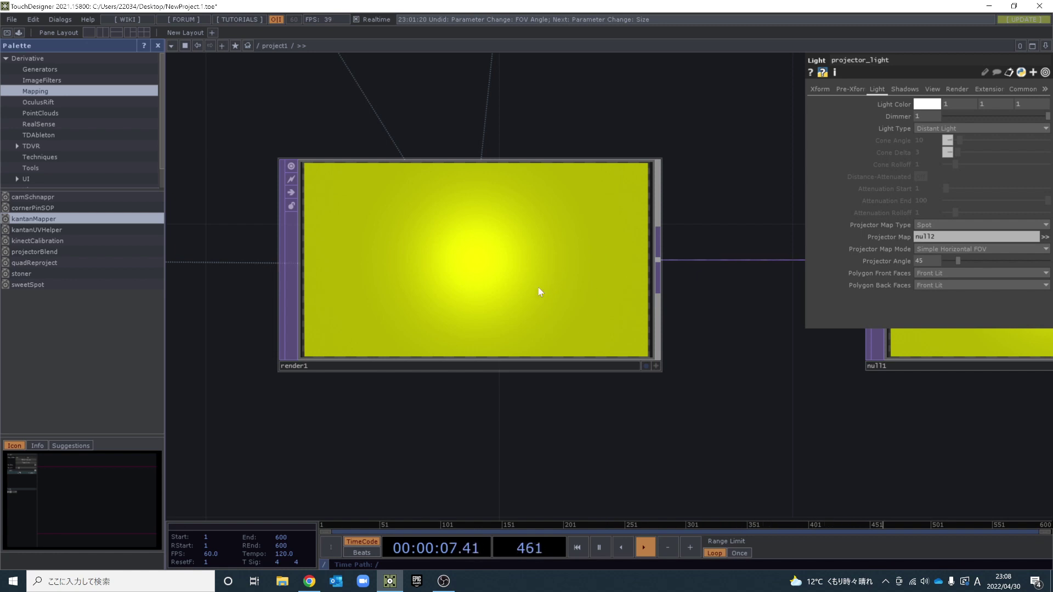
scroll(466, 278, "down", 8)
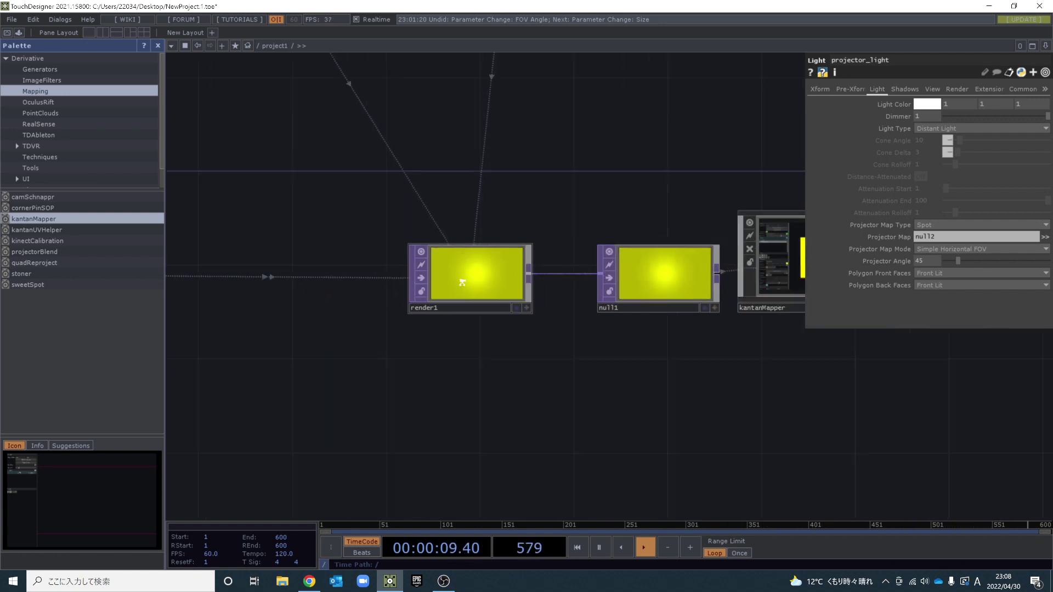
left_click_drag(519, 185, 493, 236)
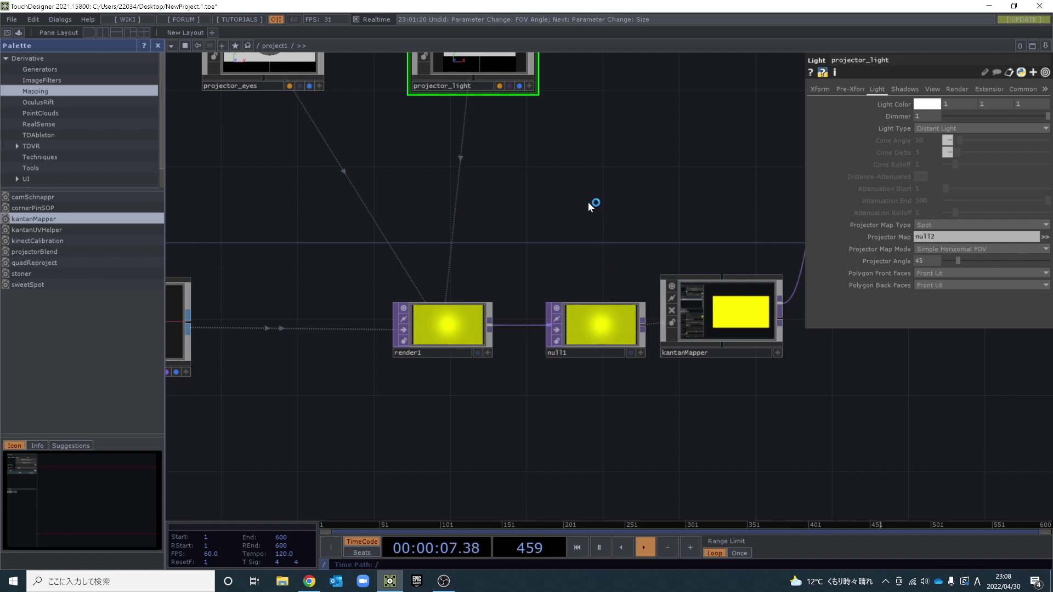
Add a new Light COMP, light1, to the network.
left_click_drag(551, 187, 479, 265)
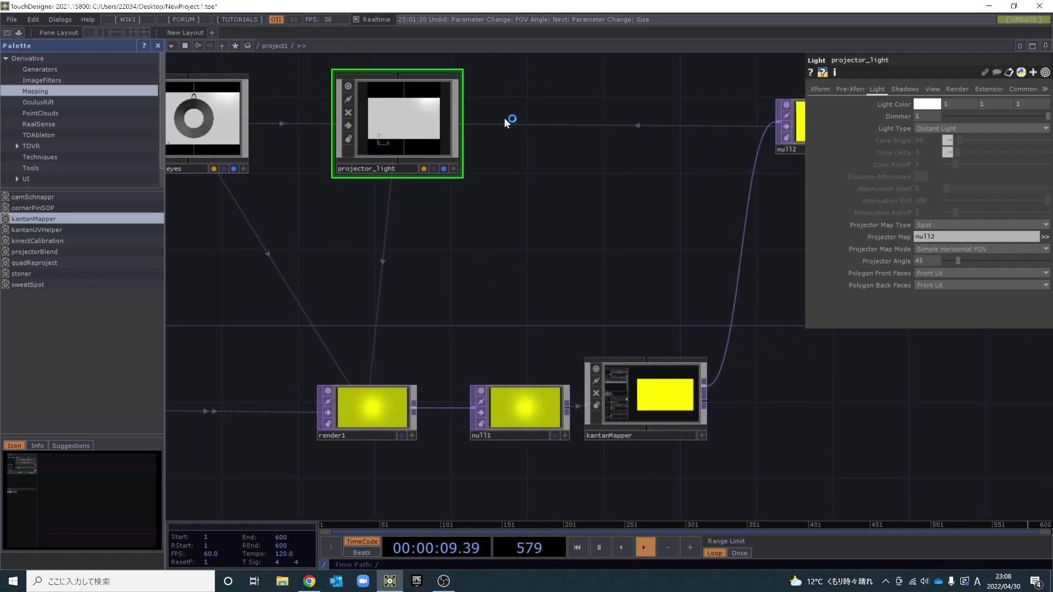
key("Tab")
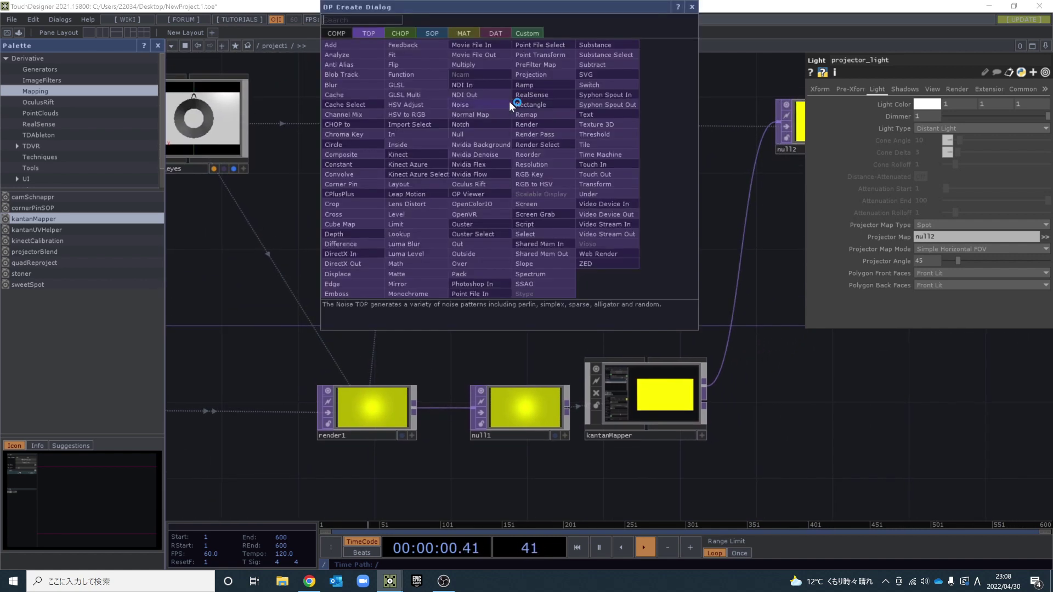
left_click(344, 34)
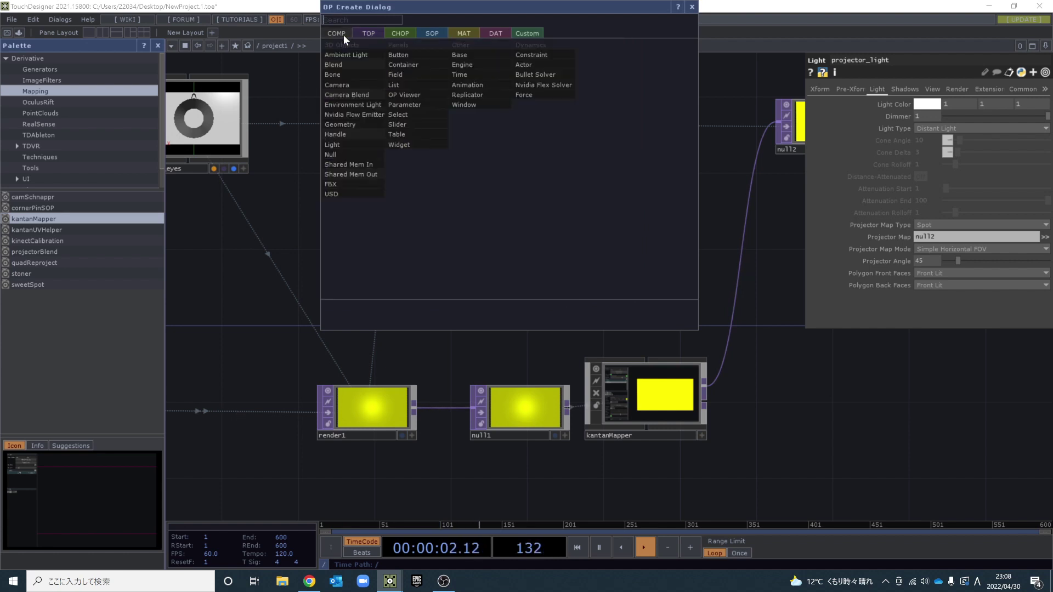
left_click(354, 144)
left_click(548, 129)
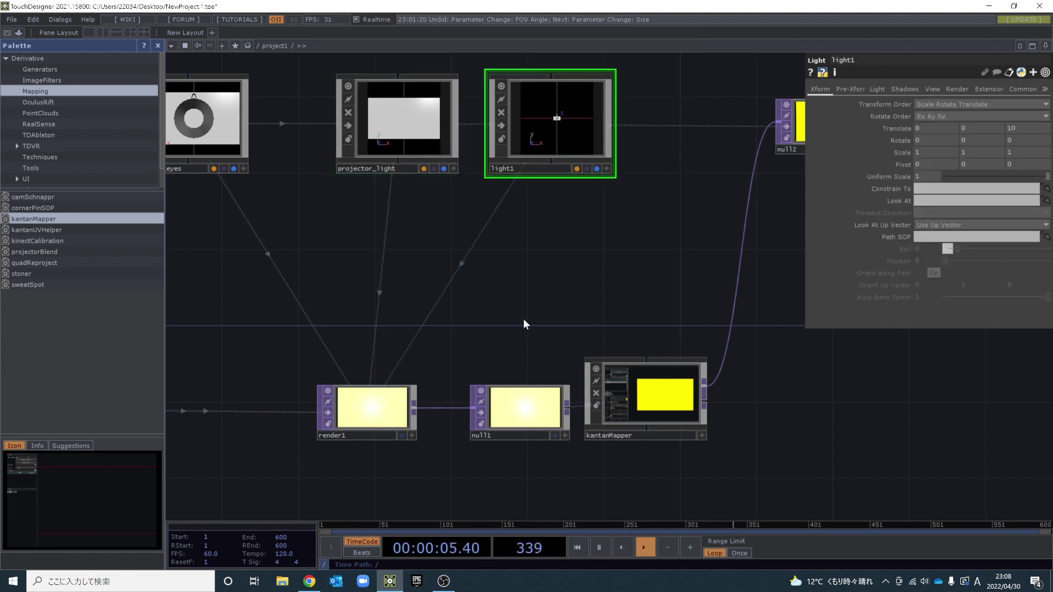
Duplicate render1 with copy and paste to create render2.
scroll(516, 257, "down", 3)
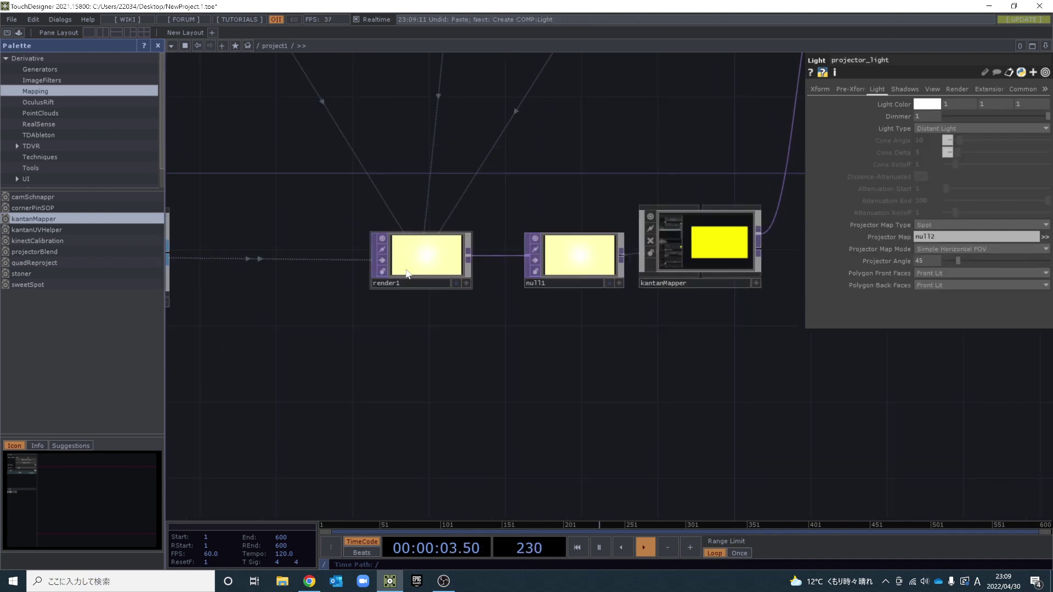
left_click(430, 274)
key("ctrl+c")
key("ctrl+v")
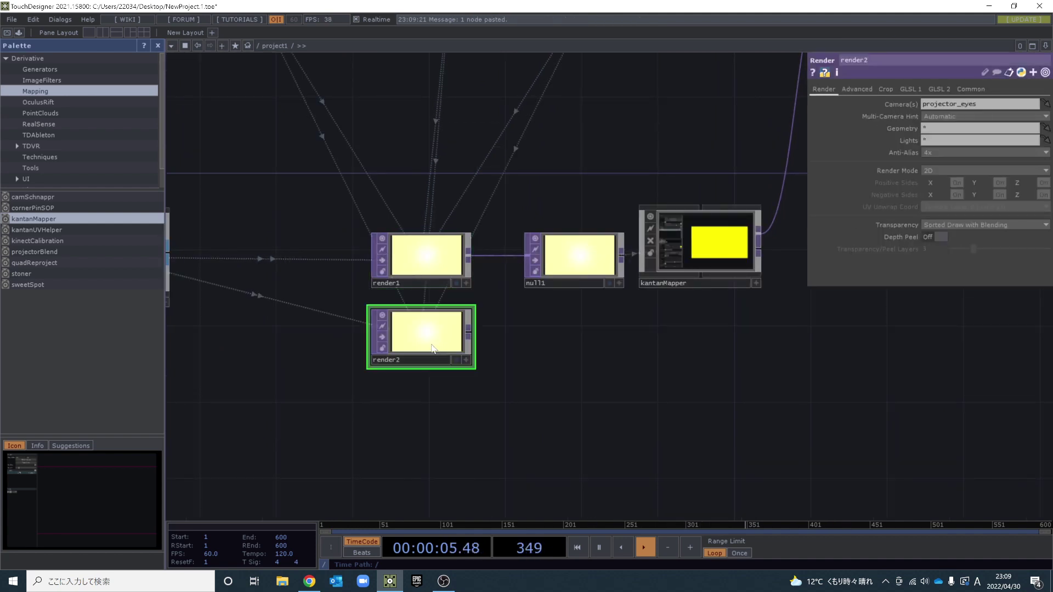
middle_click_drag(434, 349, 417, 382)
Set render1's Lights to light1 and render2's Lights to projector_light.
left_click(414, 293)
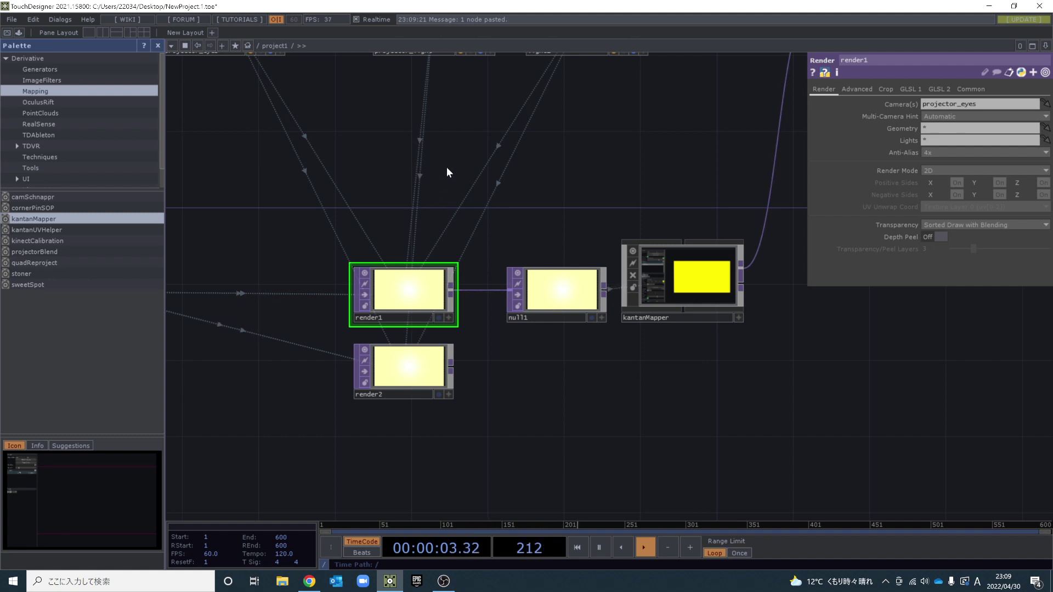
middle_click_drag(446, 167, 417, 205)
left_click(357, 501)
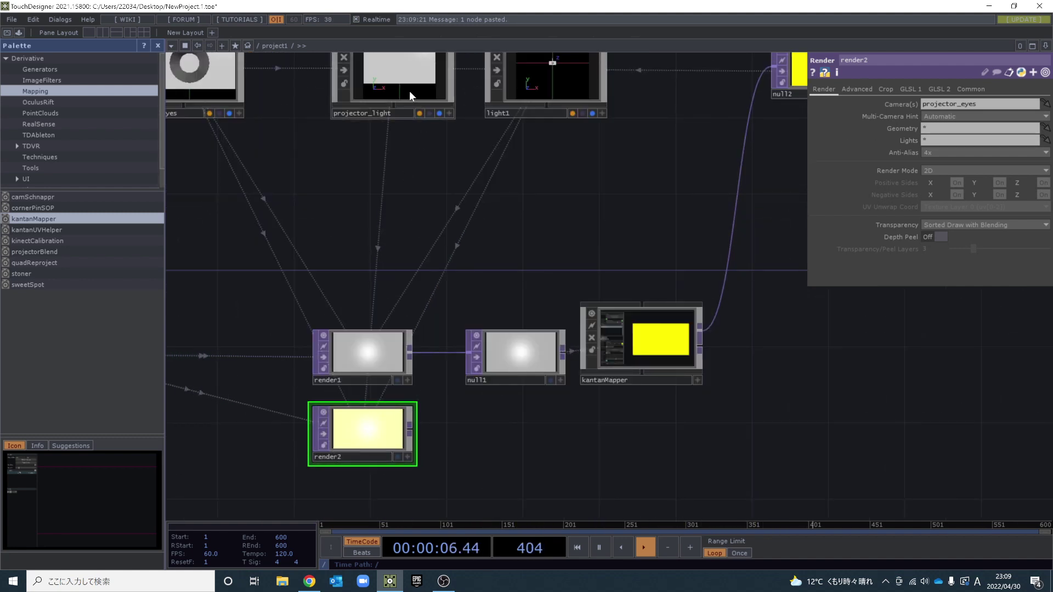
left_click_drag(409, 90, 980, 140)
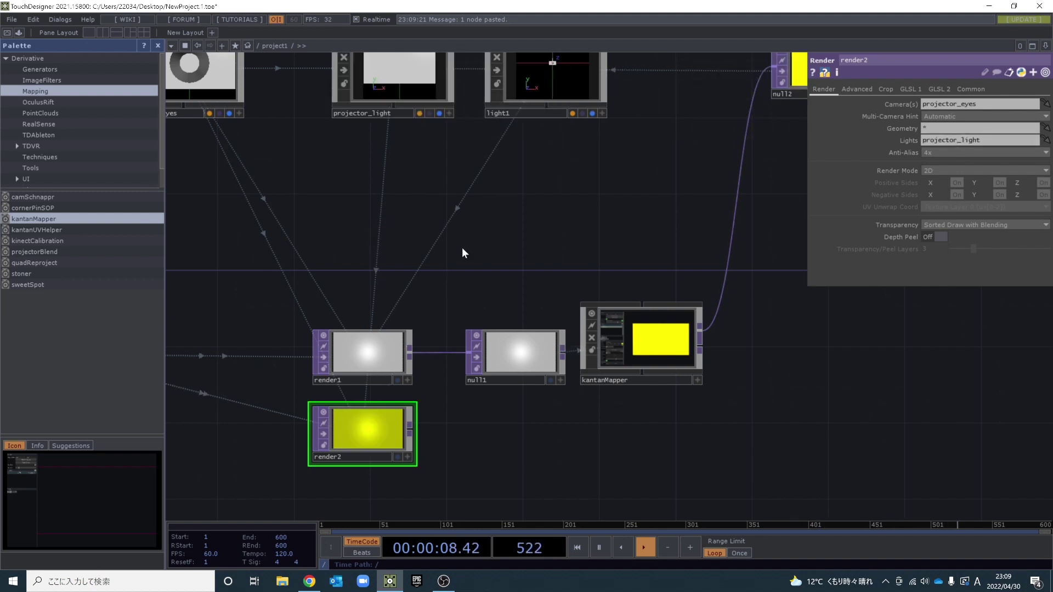
scroll(444, 206, "down", 4)
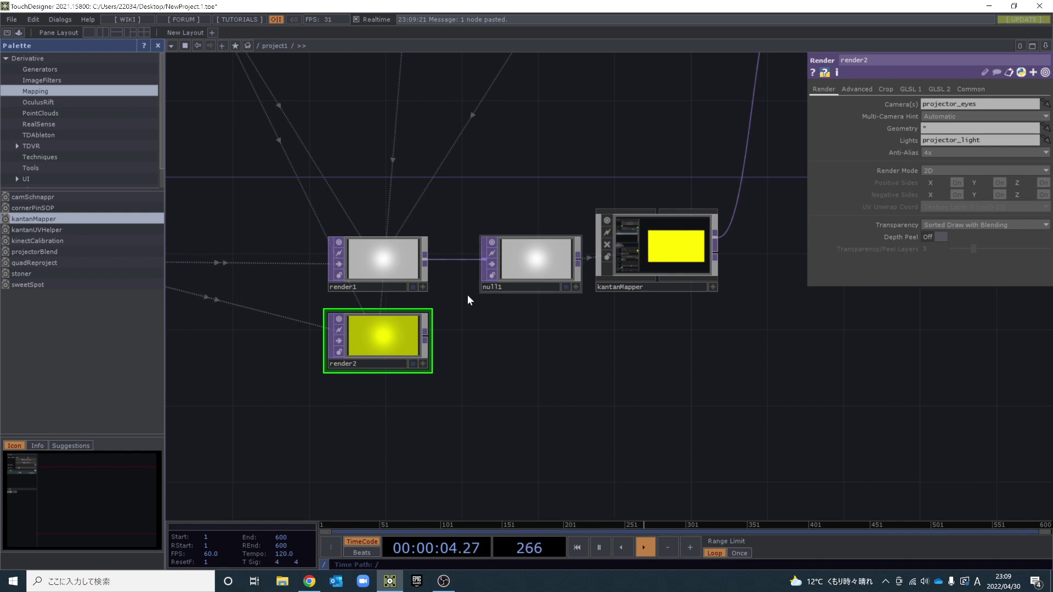
left_click(402, 258)
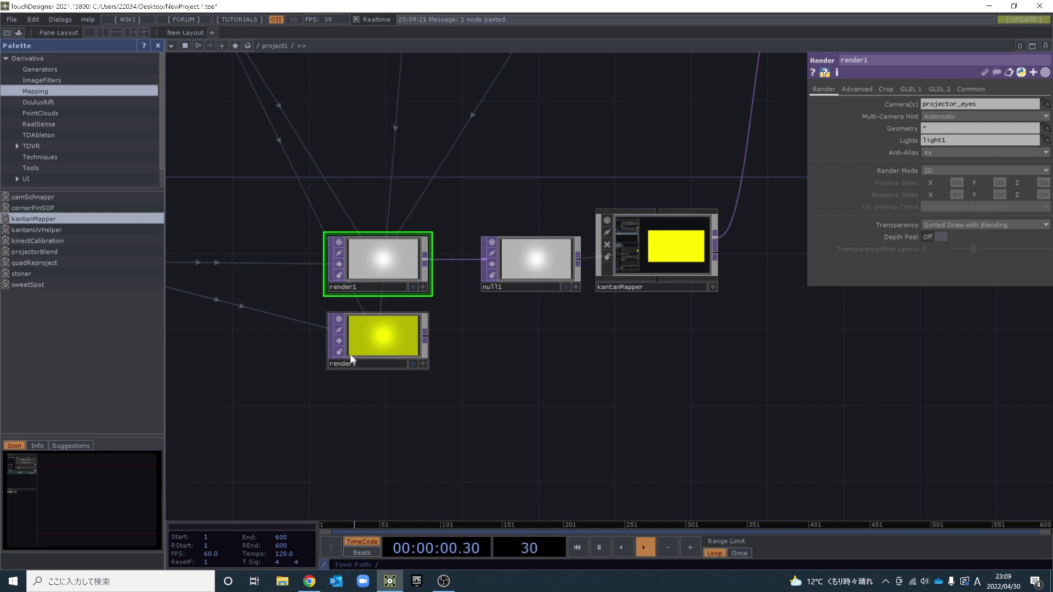
left_click(366, 352)
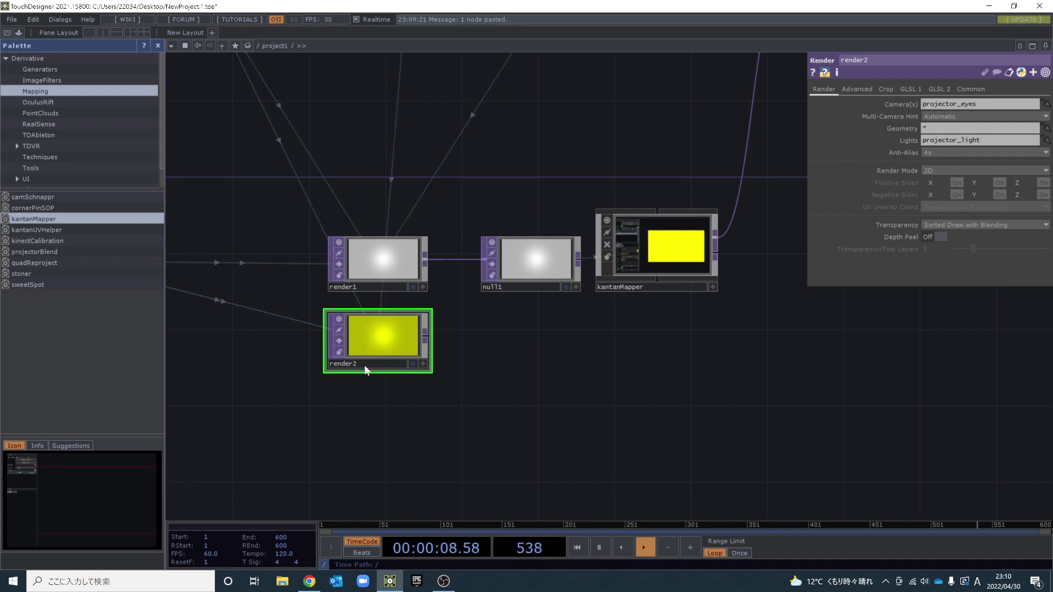
Show the projector_eyes camera's Xform parameters: translate 0, 0, 1, no rotation.
left_click_drag(274, 110, 347, 275)
left_click(291, 151)
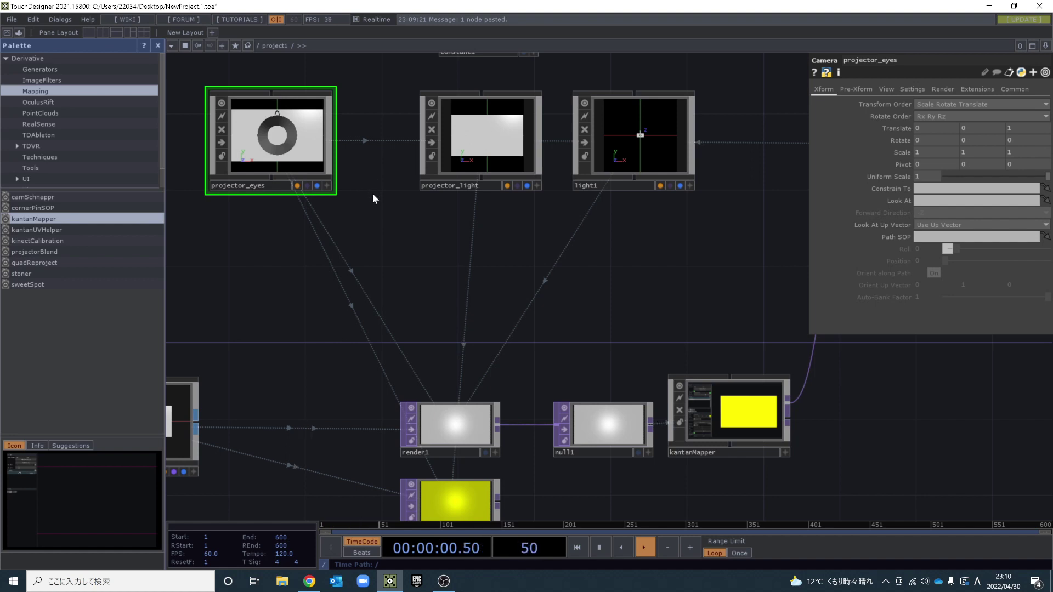